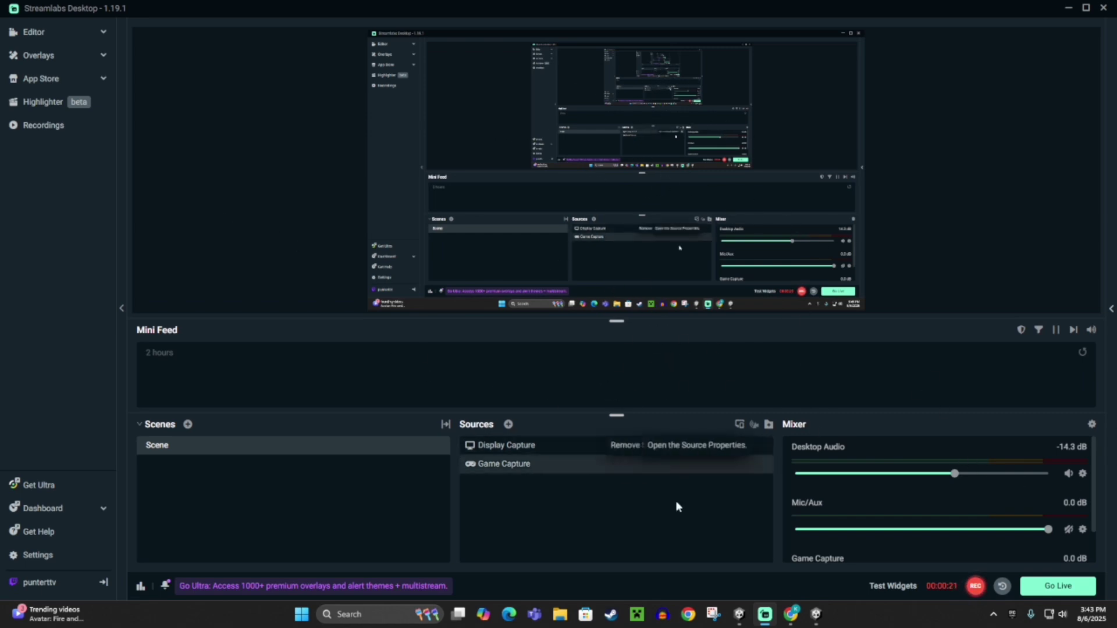
Step: Copy the selected Fling script code from the Google Docs document and return to Unity
click(791, 614)
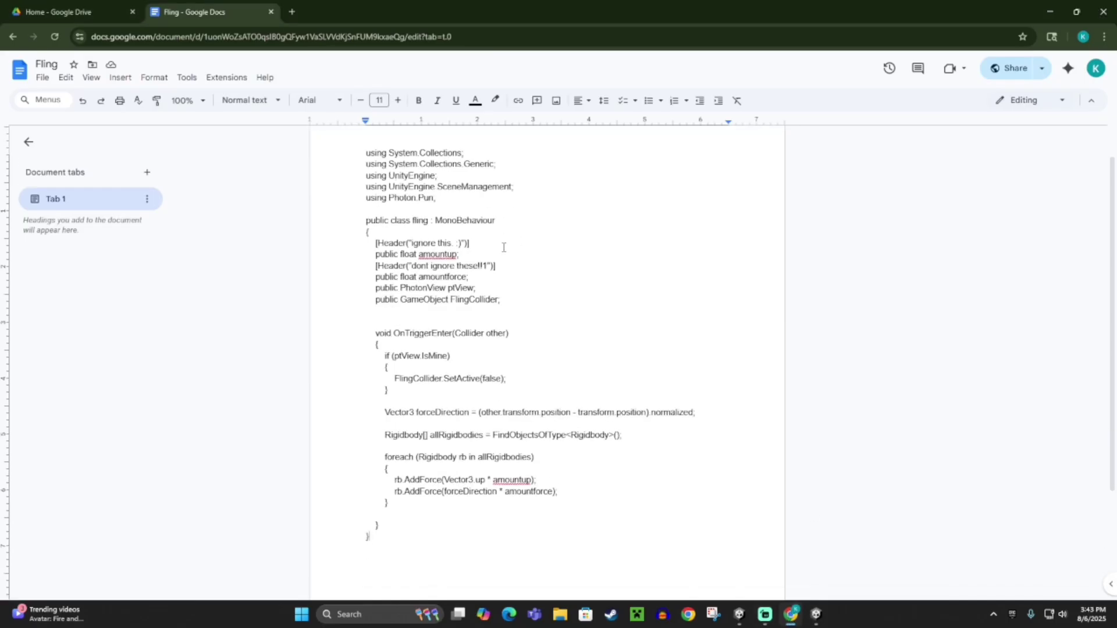
scroll(522, 276, down, 3)
scroll(523, 276, up, 3)
drag(359, 191, 565, 482)
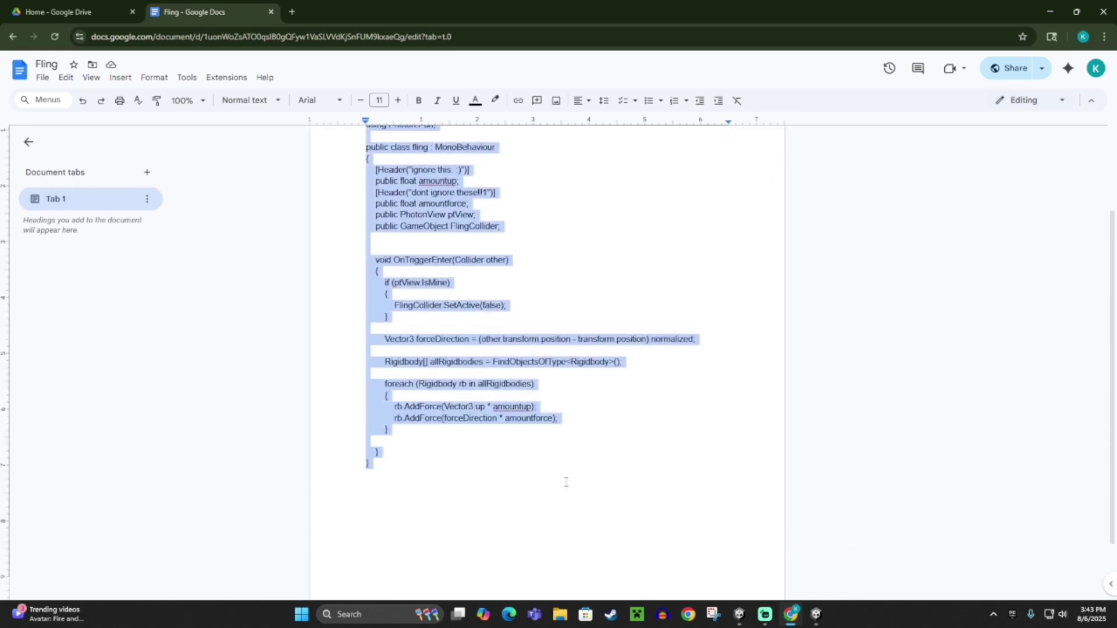
scroll(419, 297, up, 3)
right_click(432, 296)
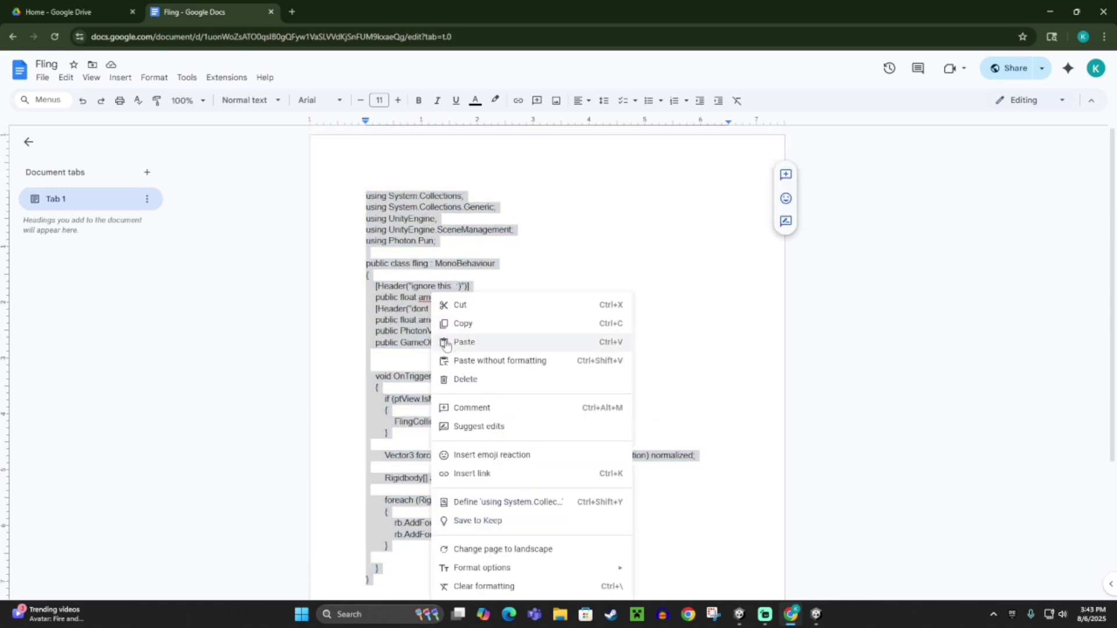
click(465, 325)
click(817, 614)
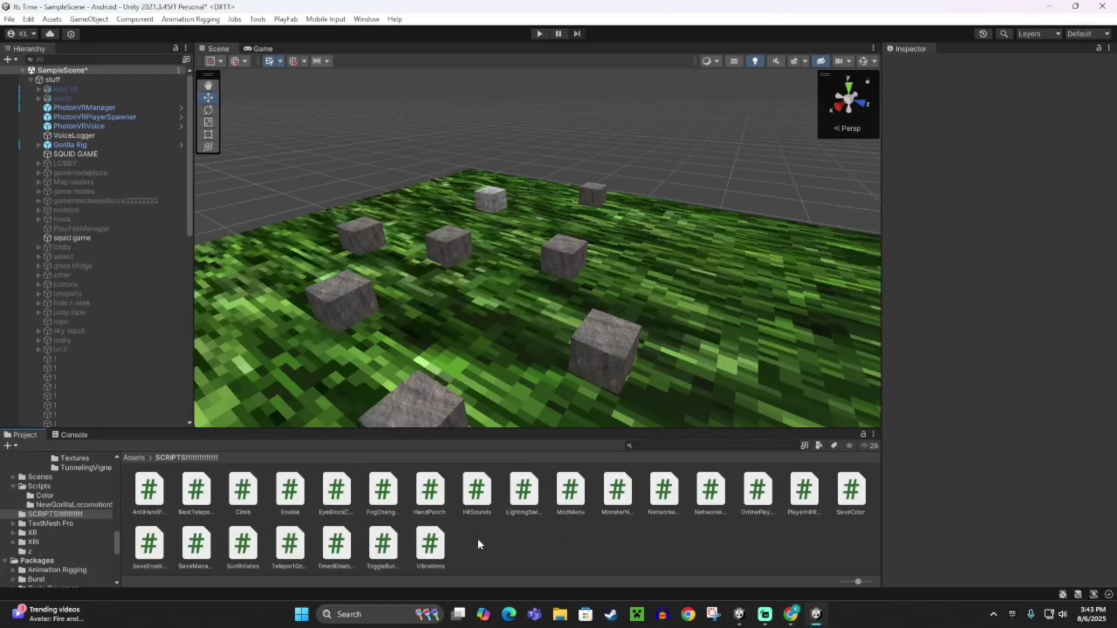
Step: Create a new C# script named fling in the SCRIPTS folder via Create > C# Script
right_click(478, 543)
mouse_move(422, 330)
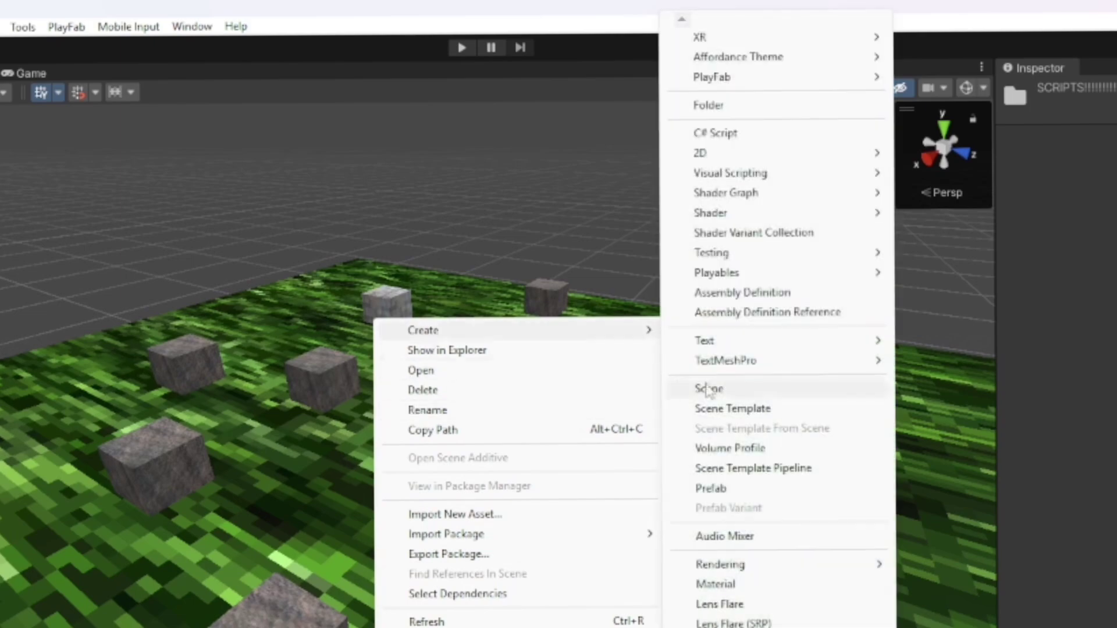
click(714, 133)
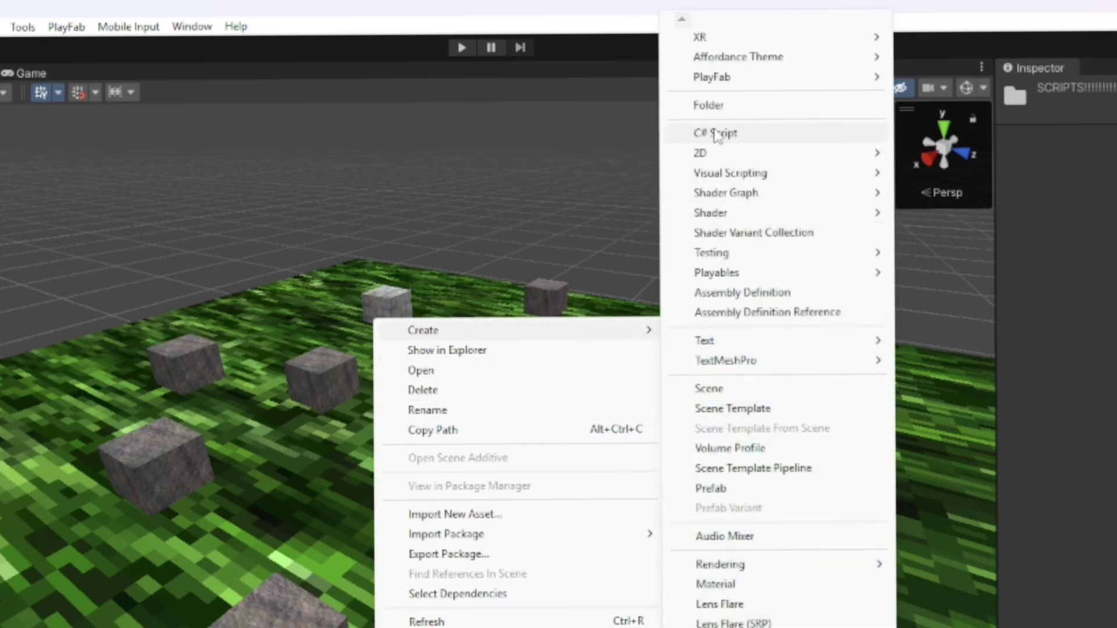
text(Fling)
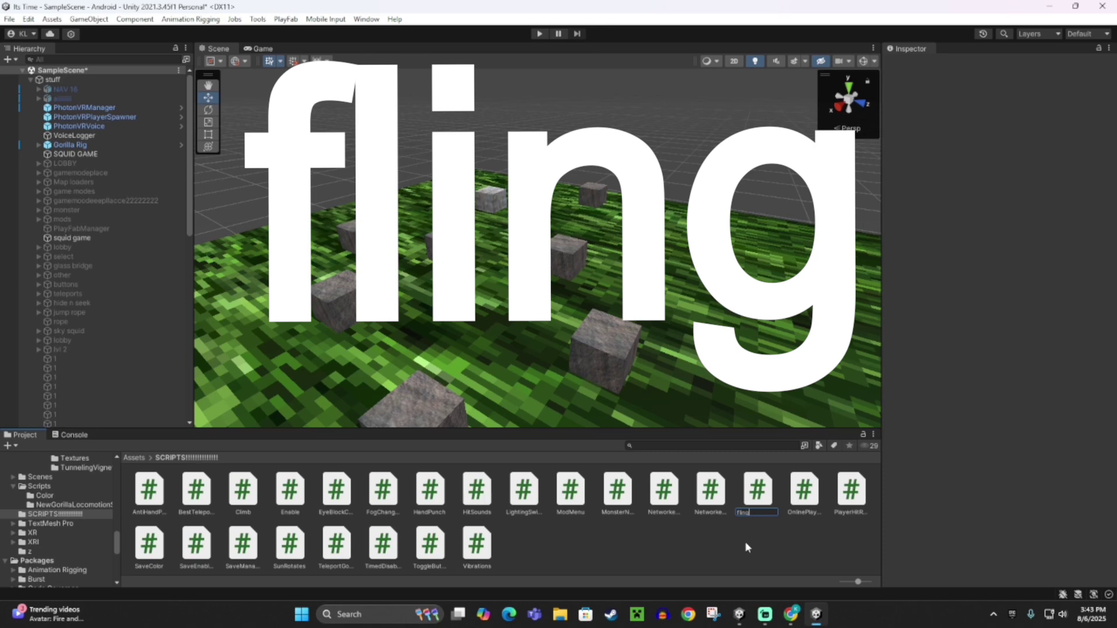
key(Return)
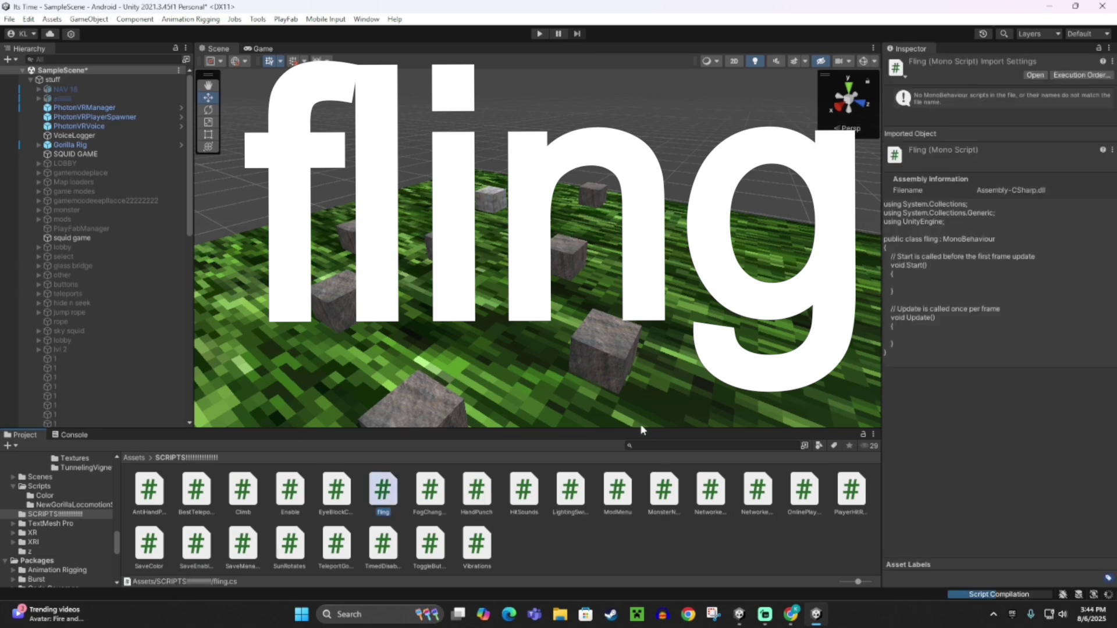
Step: Open fling.cs in Notepad and delete all of its default template code
double_click(385, 491)
key(ctrl+a)
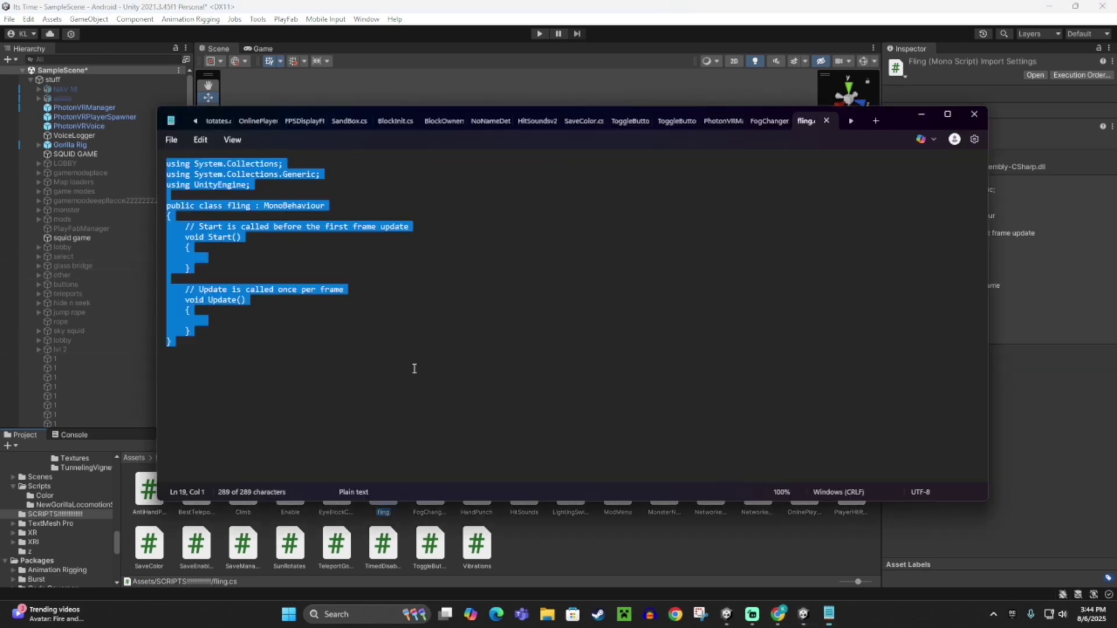
click(190, 372)
drag(169, 160, 233, 364)
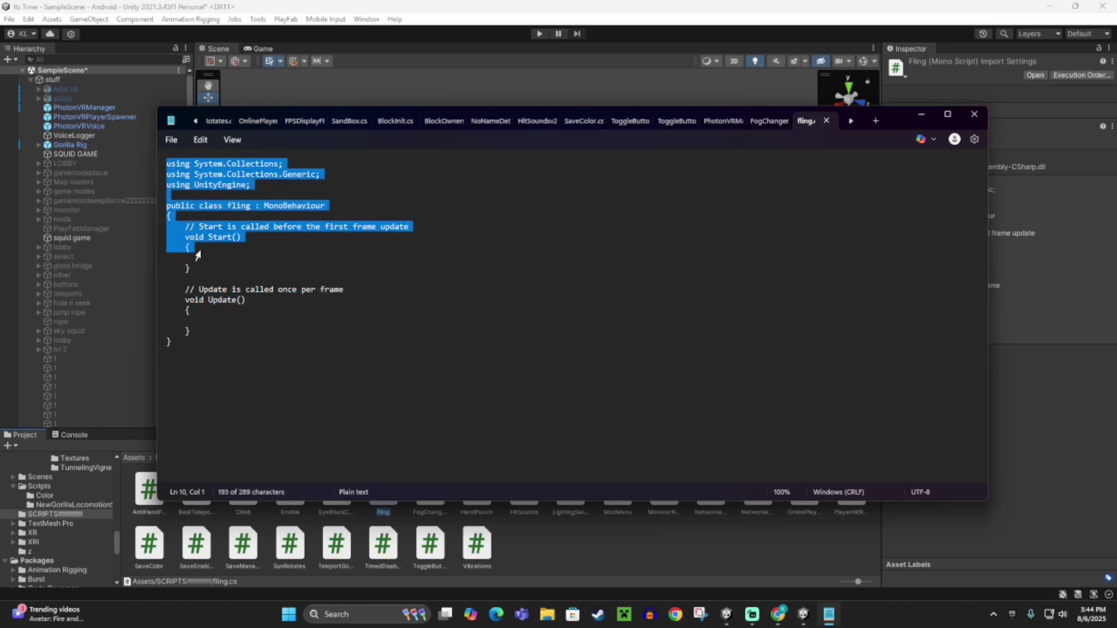
key(BackSpace)
Step: Paste the copied Fling code, remove the trailing blank line and save the file
right_click(180, 168)
click(215, 253)
key(BackSpace)
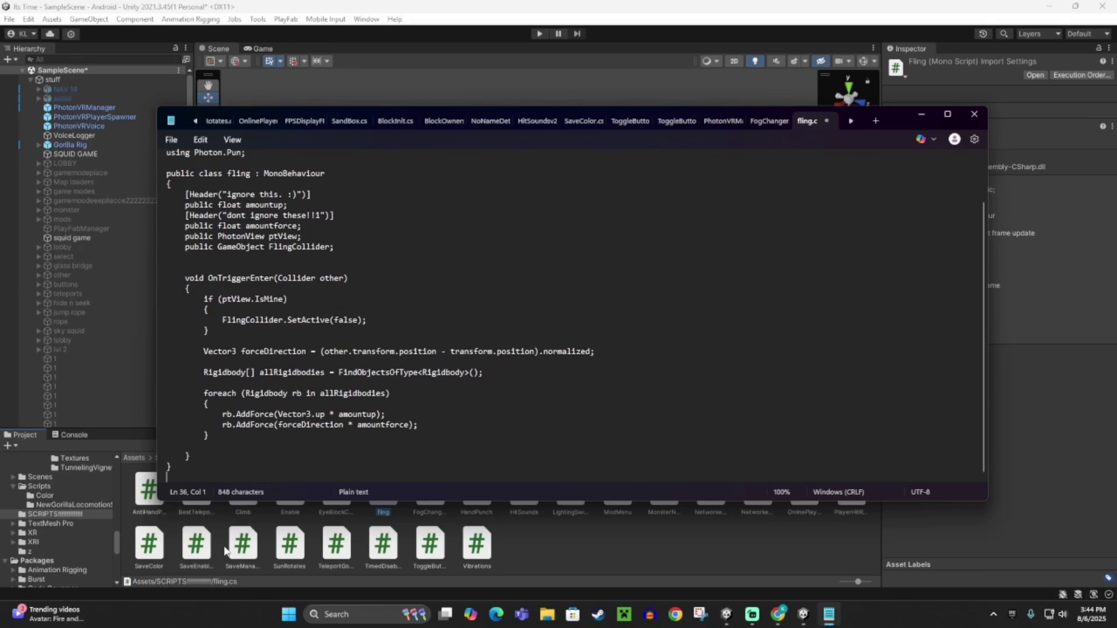
key(Up)
key(Up)
click(173, 140)
click(182, 259)
Step: Close Notepad and open the Player prefab from Assets > Resources > PhotonVR
click(974, 114)
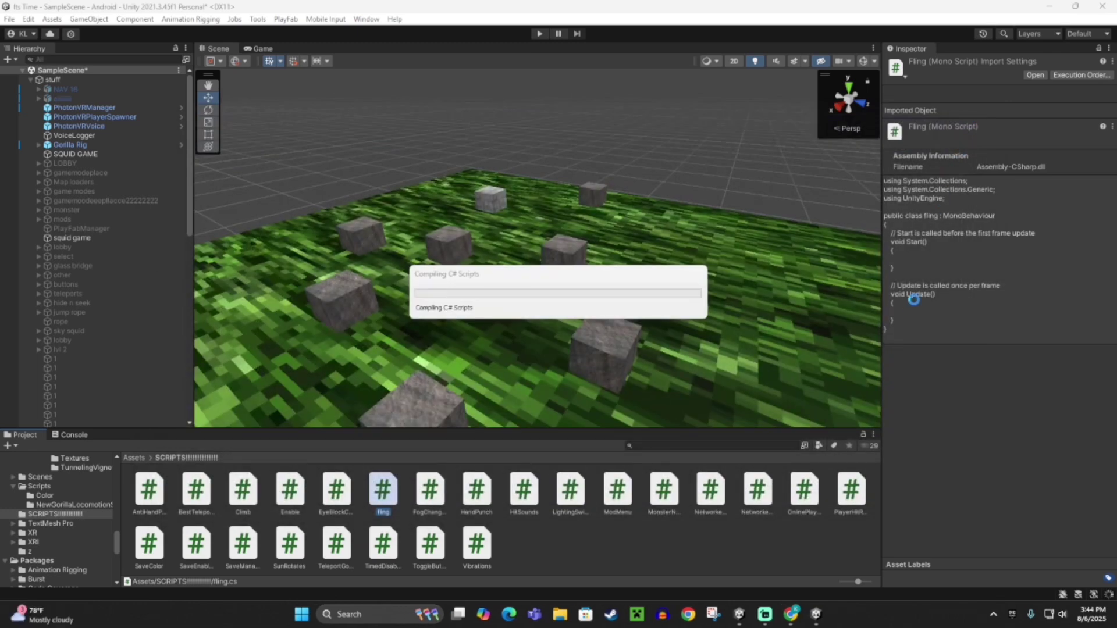
scroll(53, 499, up, 5)
scroll(53, 525, up, 5)
scroll(51, 552, up, 5)
click(34, 522)
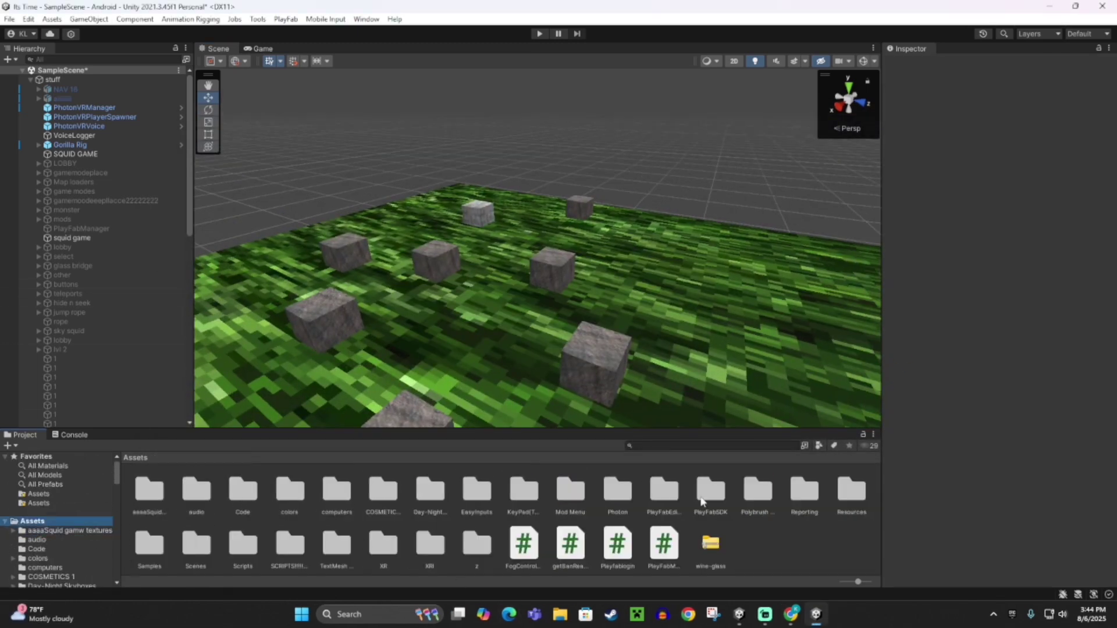
double_click(851, 492)
double_click(192, 493)
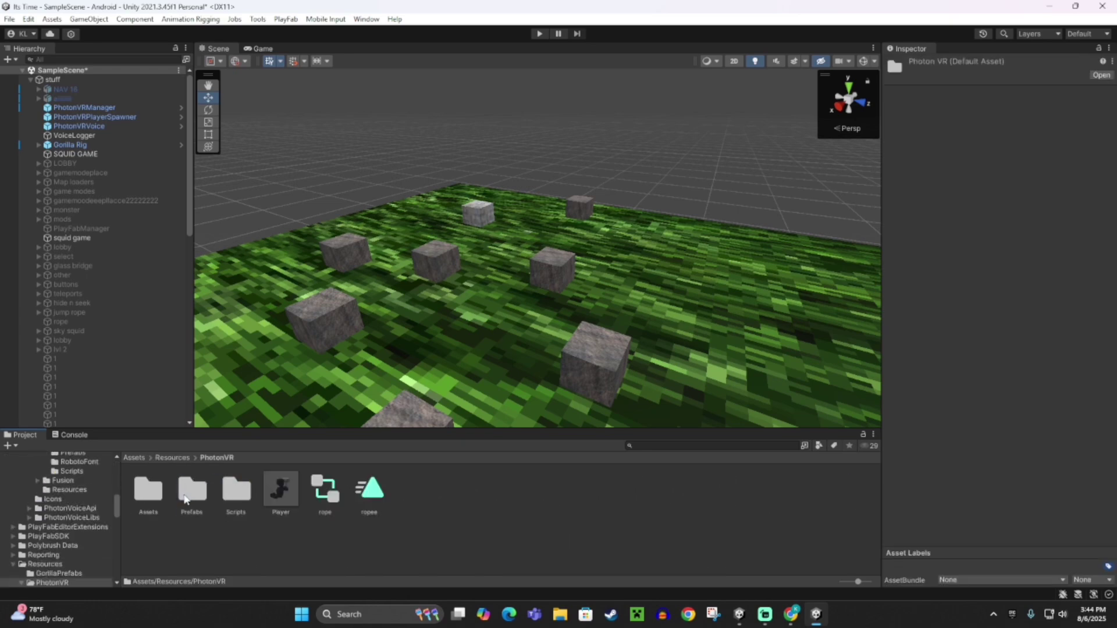
double_click(294, 495)
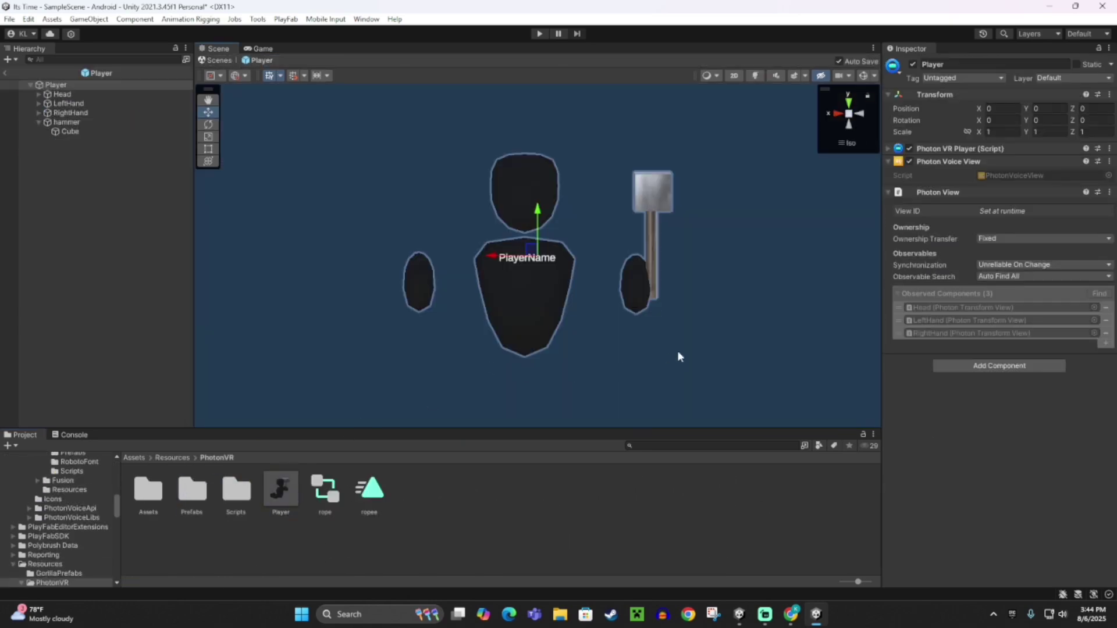
Step: Orbit around the Player model to view the hammer from a side angle
mouse_move(678, 355)
alt+mouse_down()
mouse_move(639, 338)
mouse_move(559, 379)
mouse_move(833, 324)
mouse_move(559, 399)
mouse_move(702, 299)
mouse_move(684, 391)
mouse_move(669, 285)
mouse_move(684, 274)
mouse_move(581, 224)
mouse_move(702, 202)
mouse_move(626, 345)
mouse_move(743, 357)
mouse_move(729, 318)
mouse_move(732, 332)
mouse_move(724, 155)
mouse_move(666, 276)
mouse_move(711, 375)
mouse_move(507, 400)
mouse_move(643, 241)
mouse_move(708, 258)
mouse_move(516, 279)
mouse_move(623, 242)
alt+mouse_up()
mouse_move(609, 191)
alt+mouse_down()
mouse_move(724, 309)
mouse_move(506, 253)
mouse_move(589, 186)
mouse_move(636, 379)
mouse_move(798, 375)
mouse_move(697, 309)
alt+mouse_up()
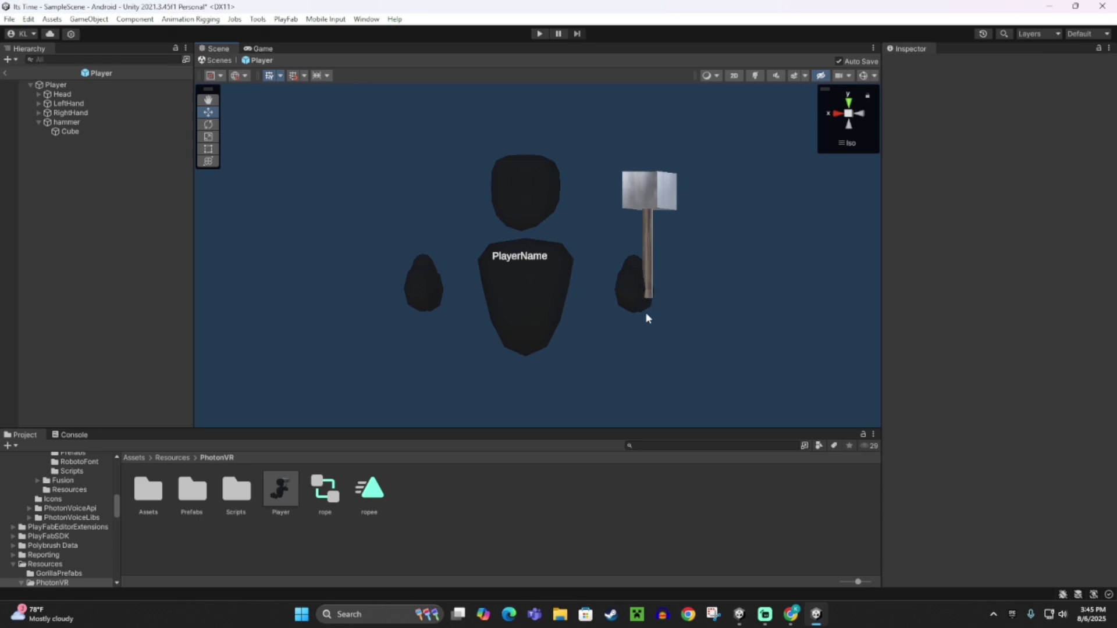
click(38, 122)
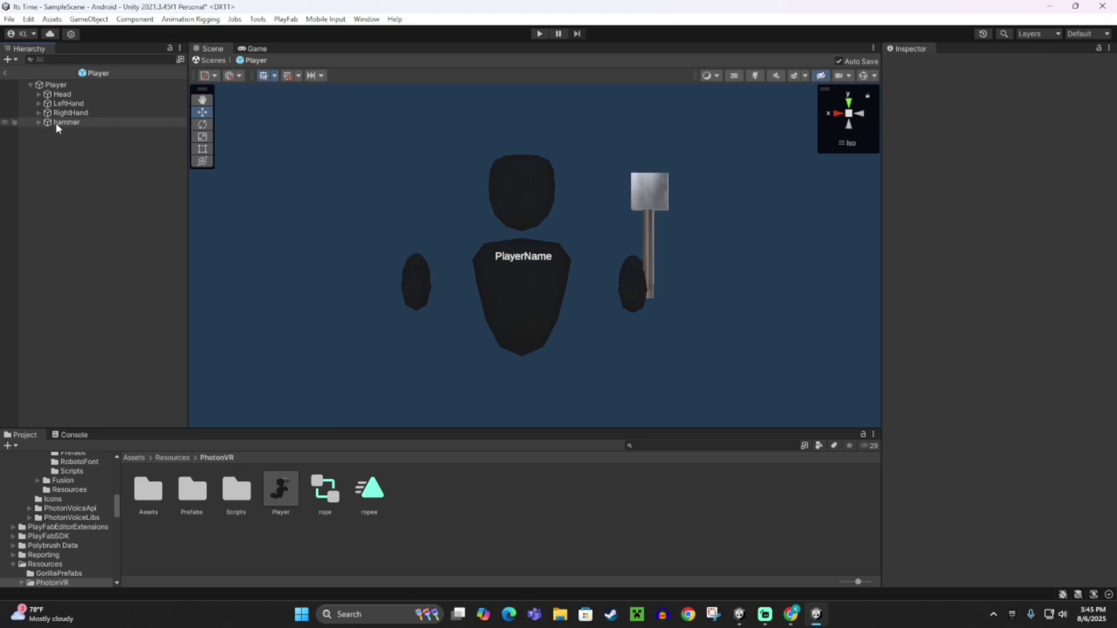
mouse_move(459, 290)
alt+mouse_down()
mouse_move(601, 291)
mouse_move(404, 300)
alt+mouse_up()
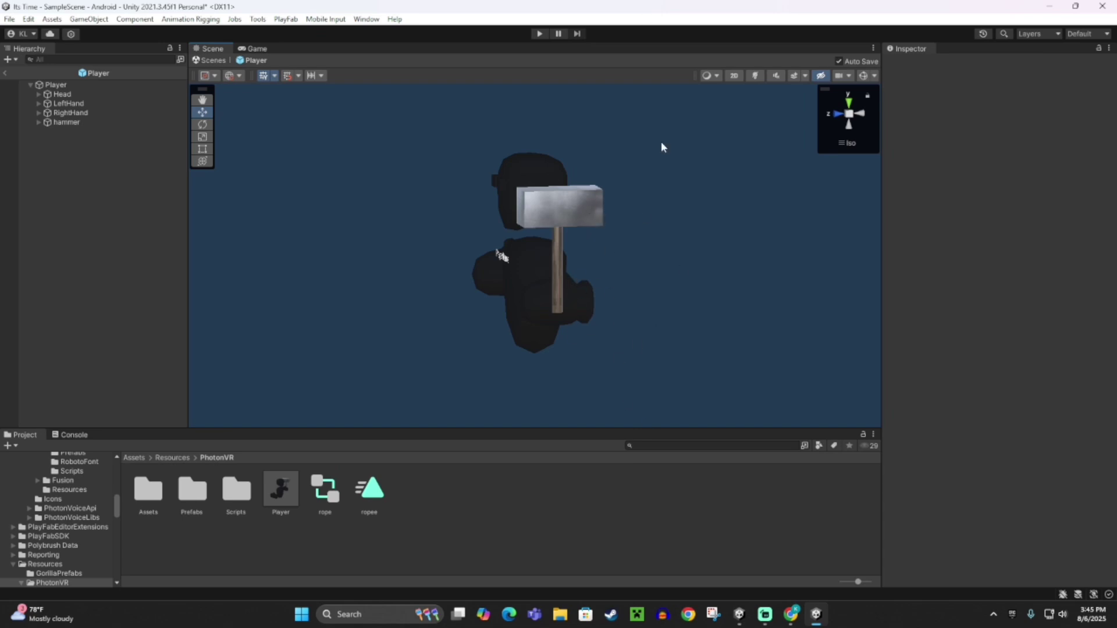
Step: Select the hammer's head Cube in the Scene view and duplicate it as Cube (1)
click(596, 222)
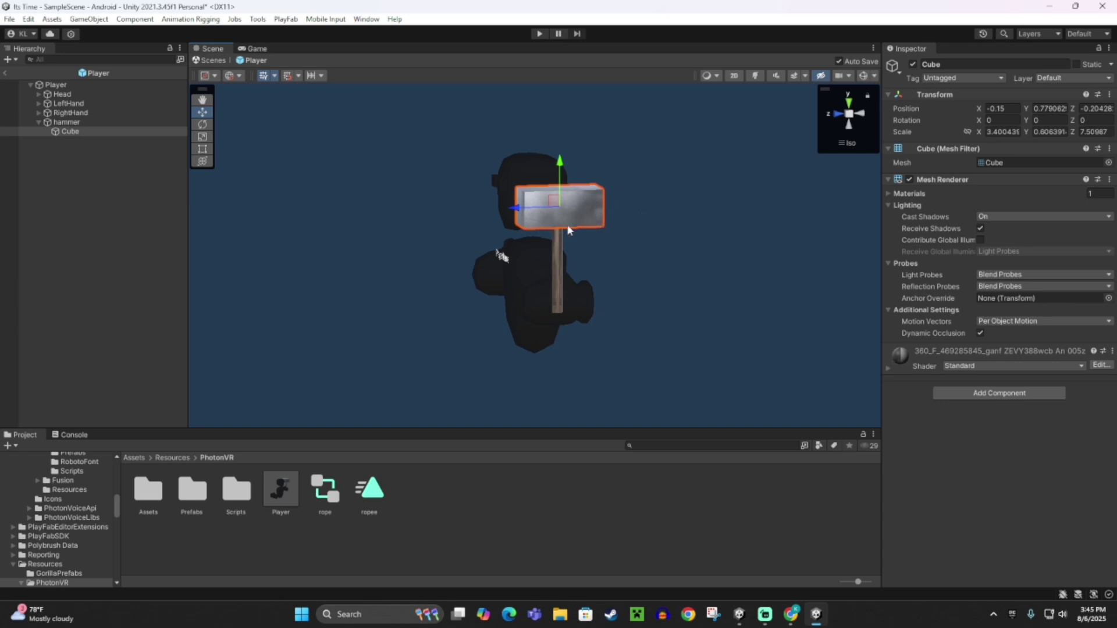
mouse_move(530, 251)
right_down()
mouse_move(891, 264)
mouse_move(815, 247)
mouse_move(837, 272)
mouse_move(806, 252)
right_up()
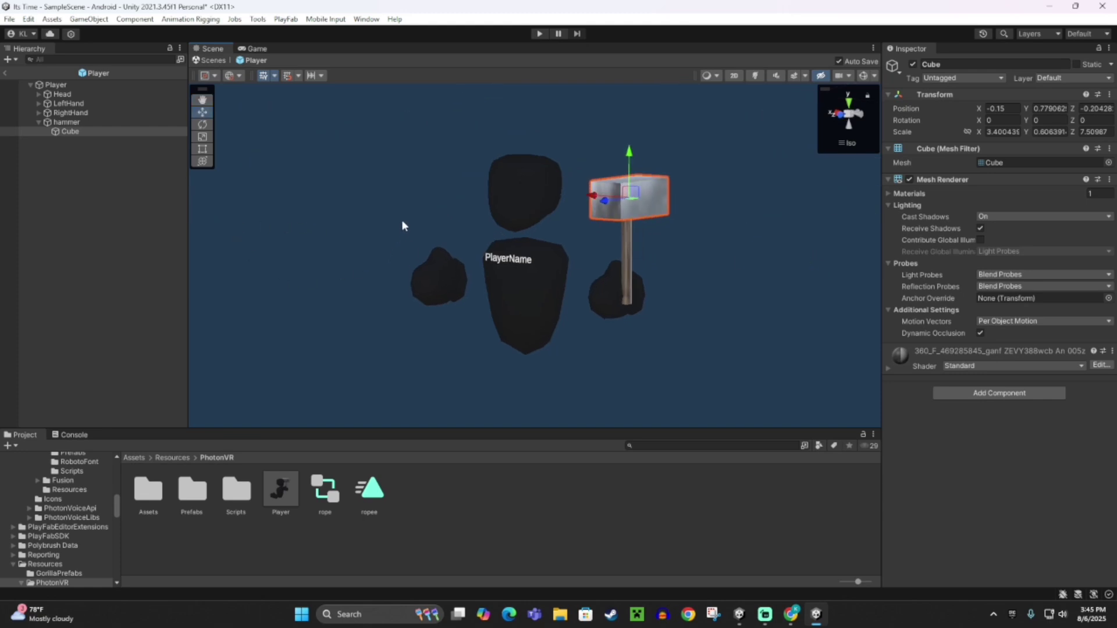
key(ctrl+d)
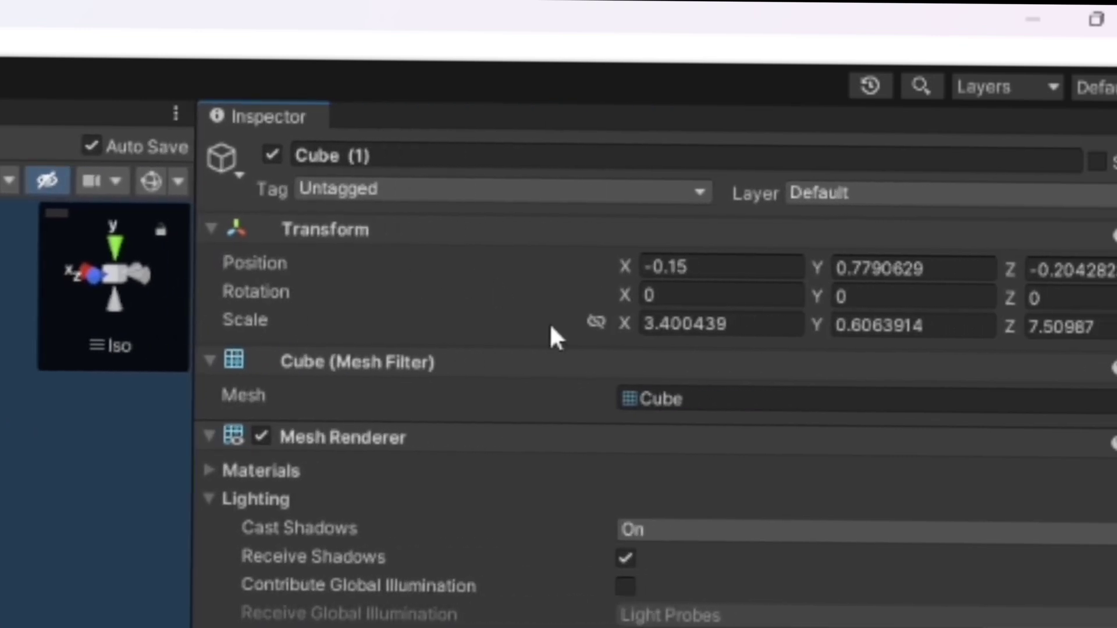
Step: Put Cube (1) on the NonWalkable layer and add the Fling script component to it
click(827, 198)
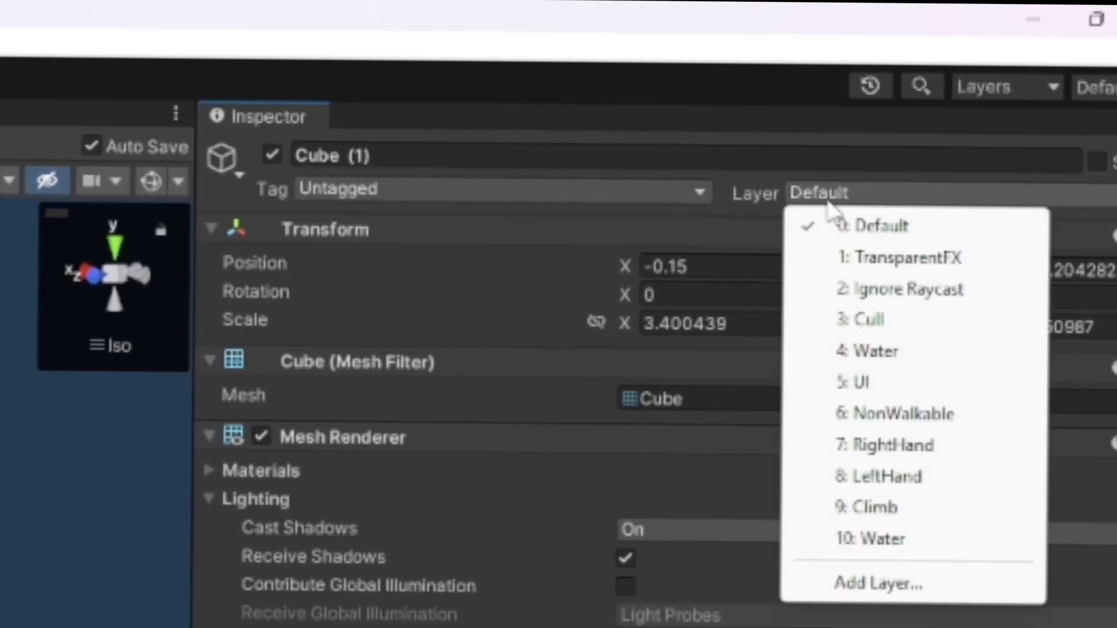
click(858, 415)
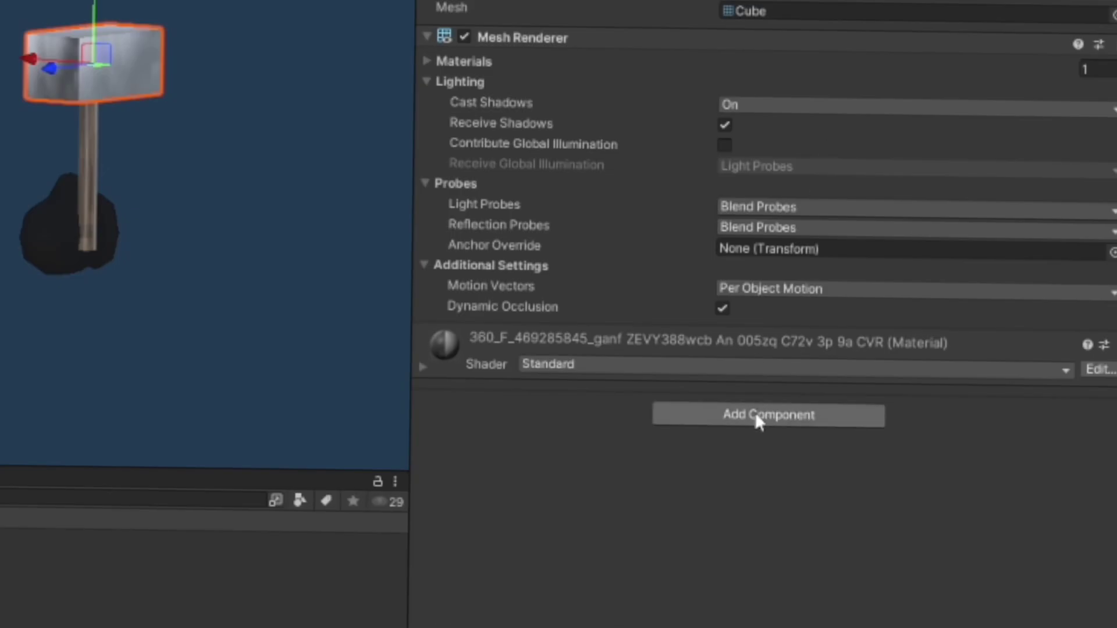
click(753, 413)
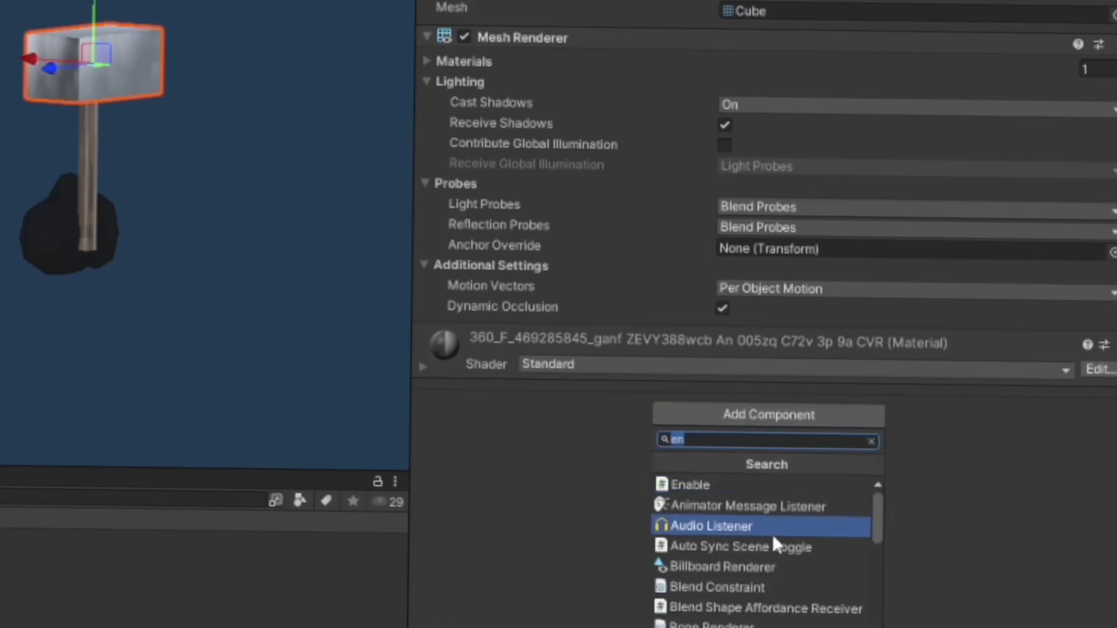
text(fli)
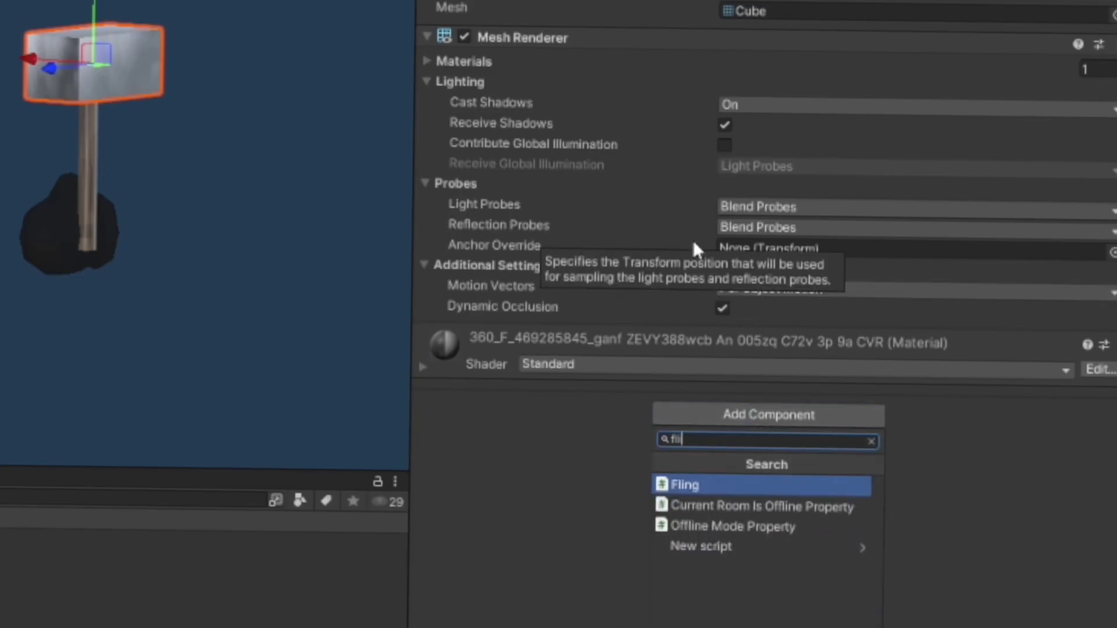
text(ng)
click(691, 482)
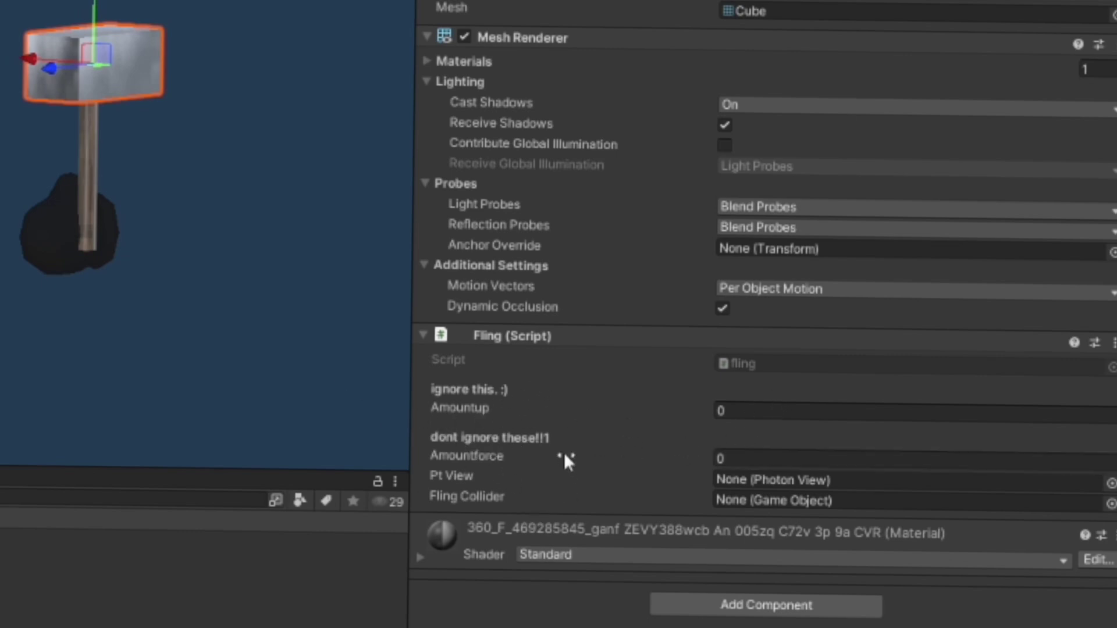
Step: Set Fling Amountforce to 400 and assign the Player photon view as Pt View
click(729, 463)
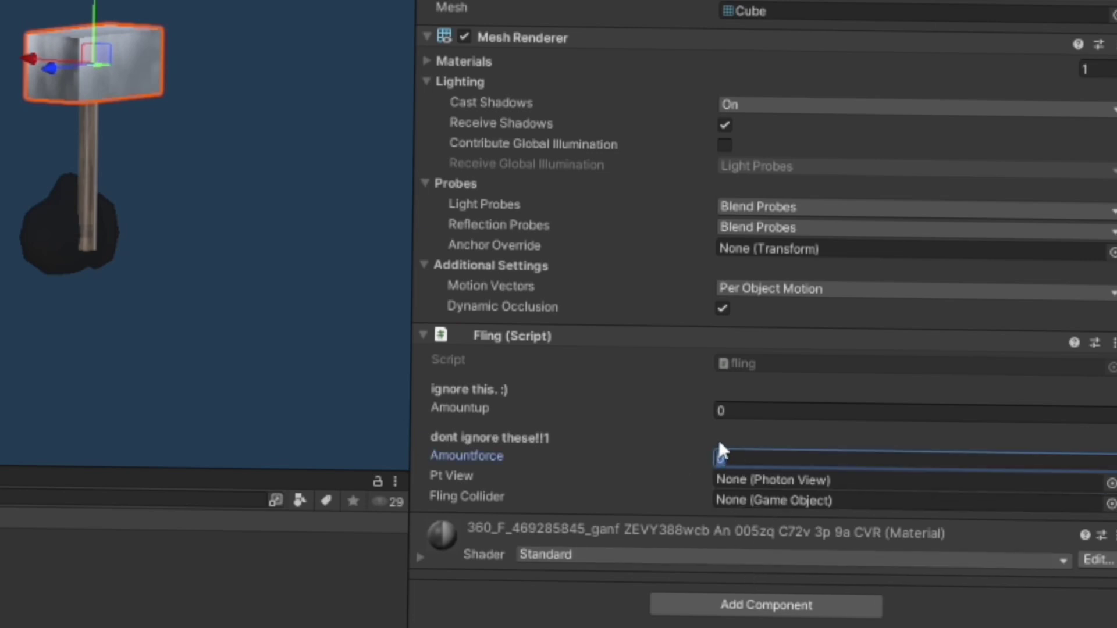
text(300)
key(BackSpace)
key(BackSpace)
key(BackSpace)
text(400)
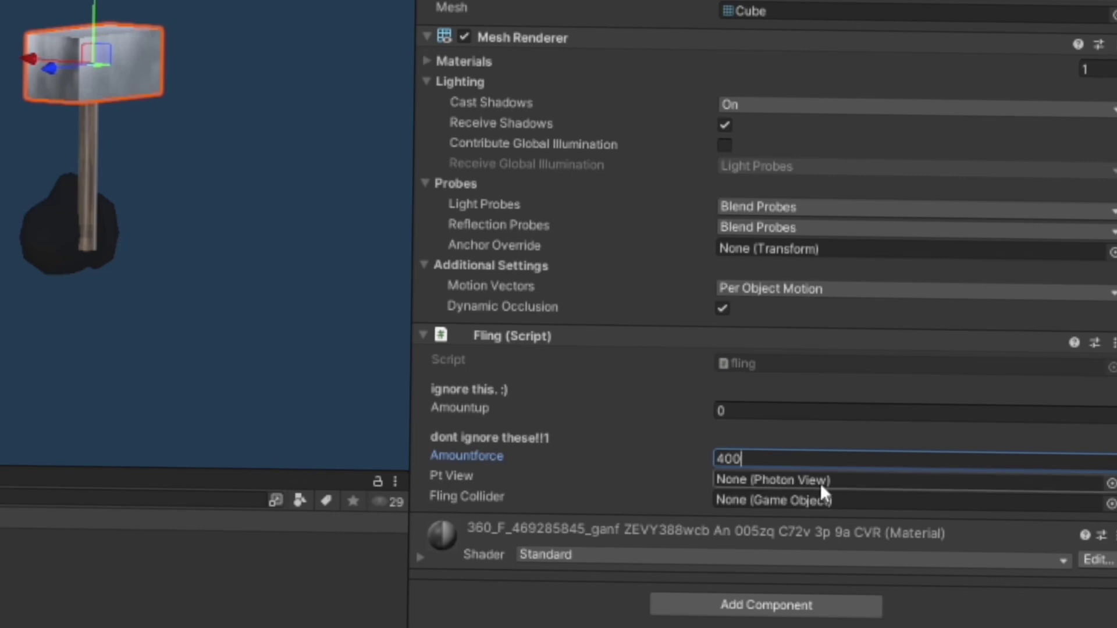
click(1112, 485)
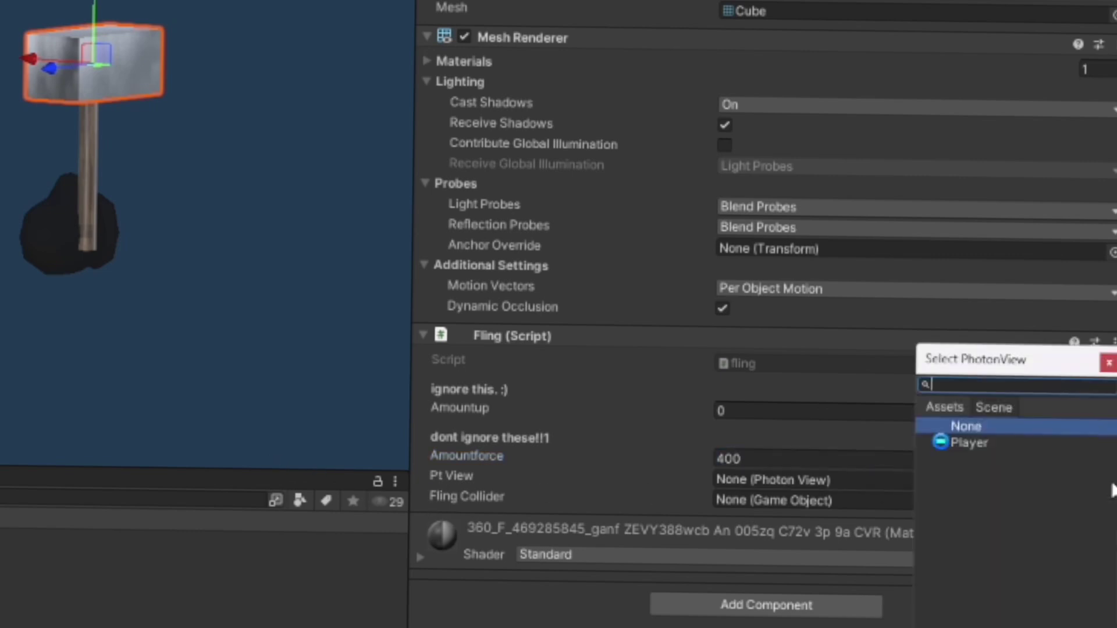
double_click(975, 444)
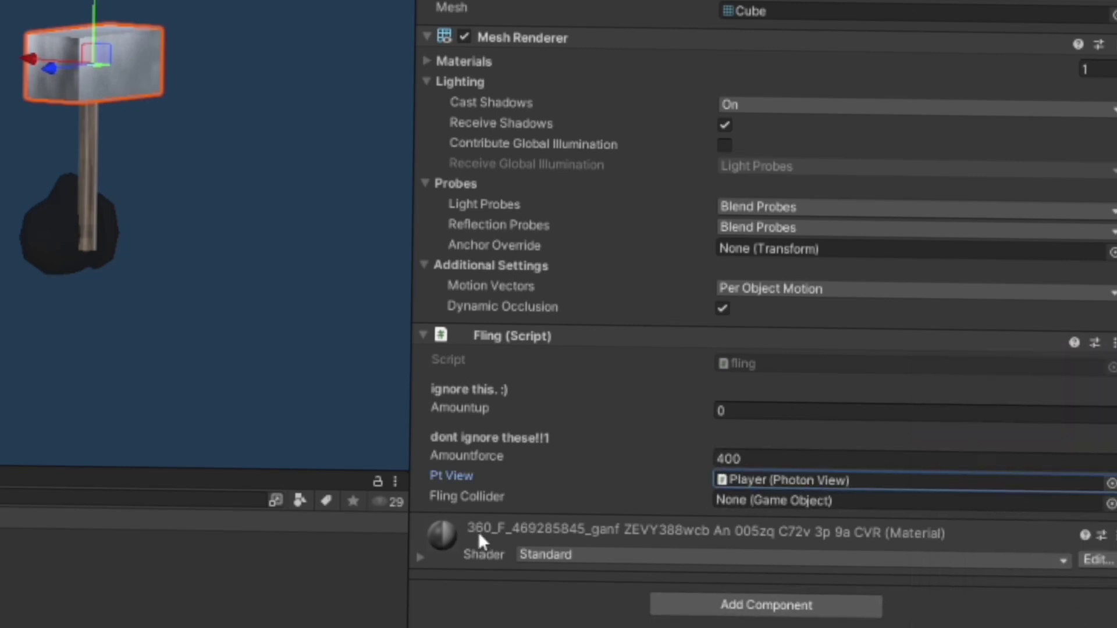
Step: Add a Box Collider component to the duplicated head
click(734, 606)
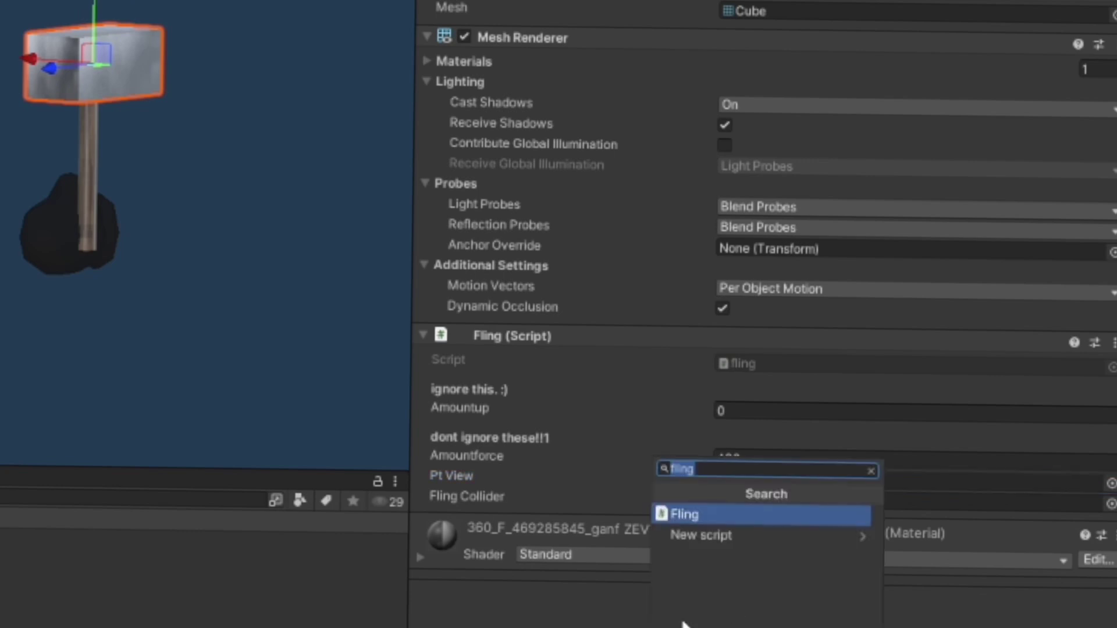
text(bo)
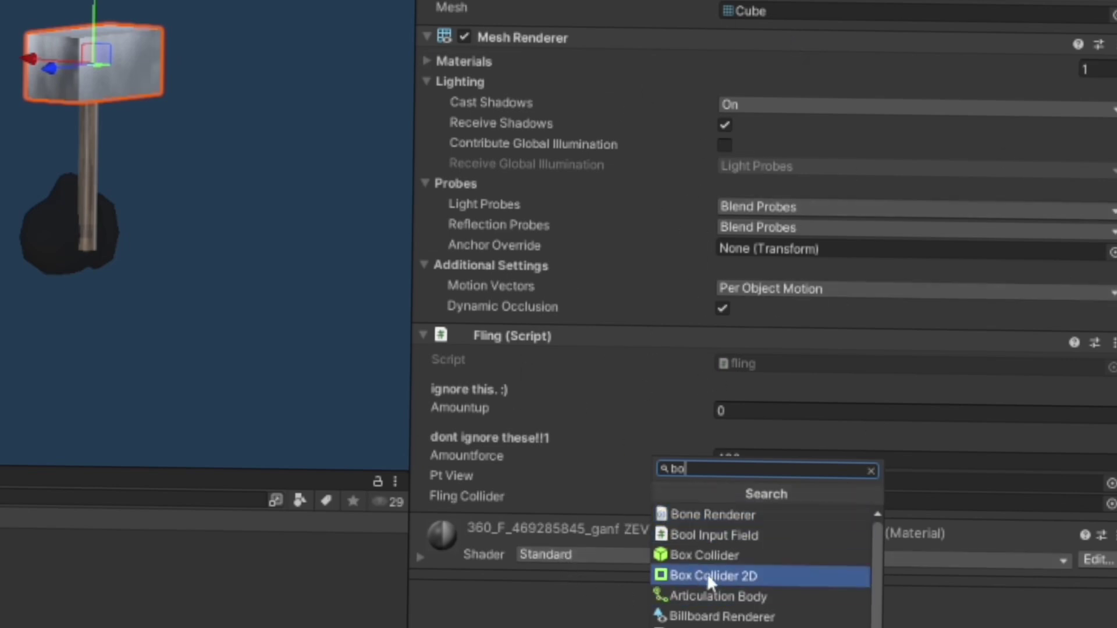
click(725, 559)
Step: Set Cube (1) itself as the Fling Collider and disable its Mesh Renderer
click(512, 525)
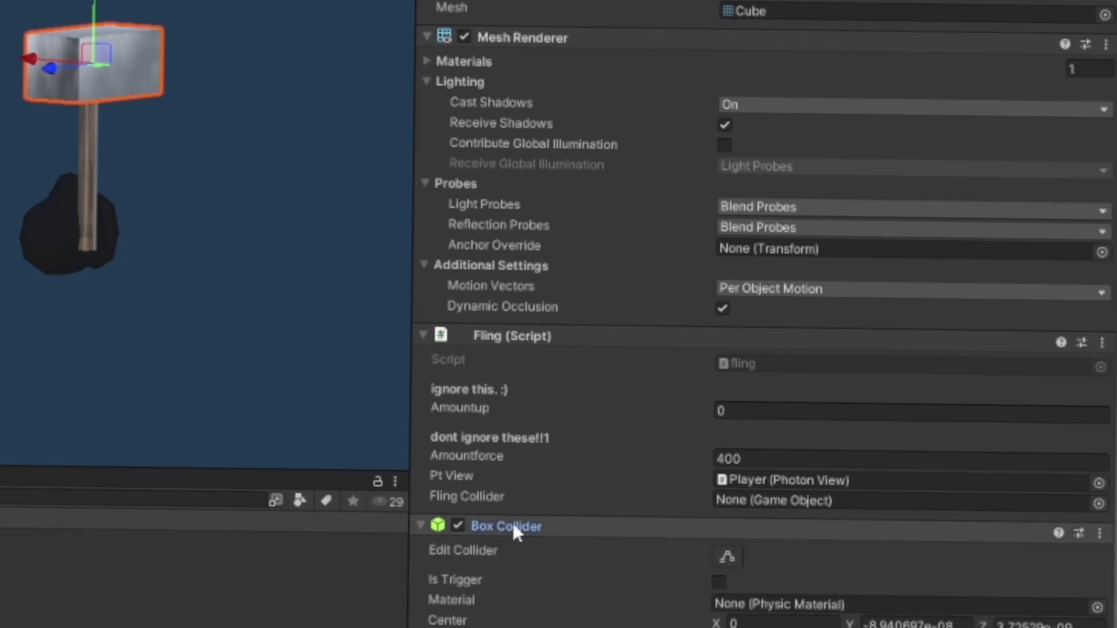
scroll(855, 478, up, 1)
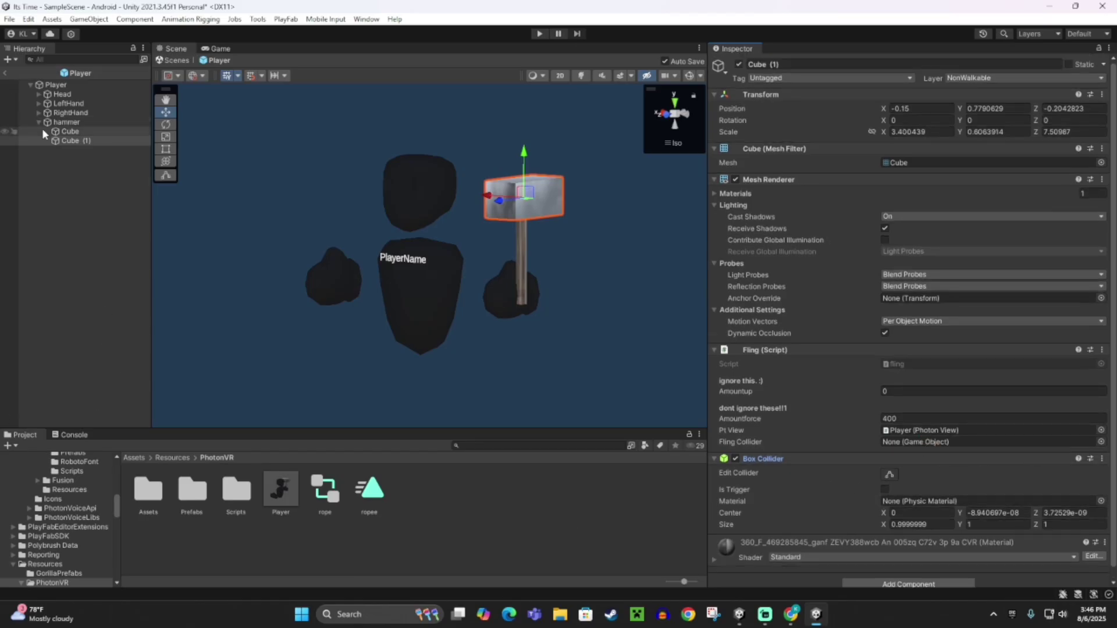
mouse_move(74, 141)
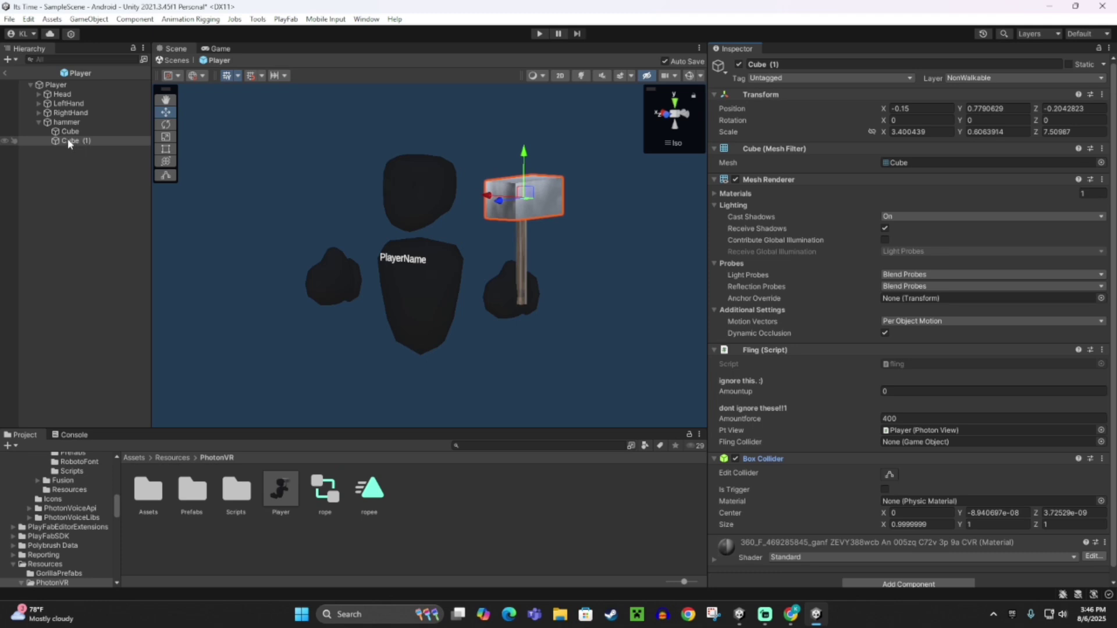
drag(72, 145, 876, 448)
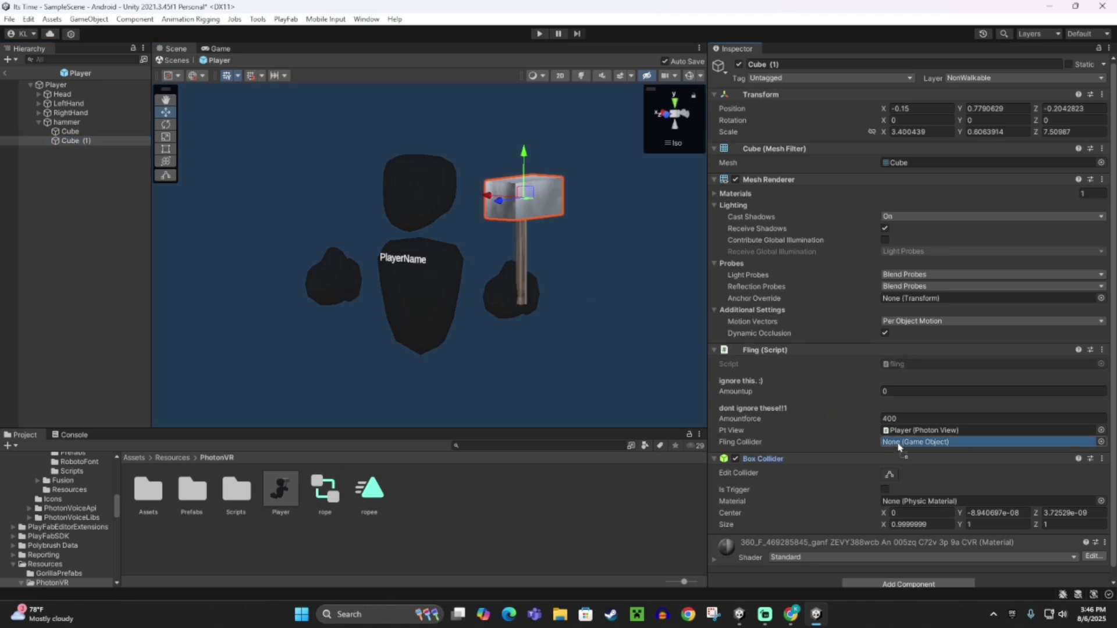
mouse_move(876, 448)
mouse_down()
mouse_move(797, 342)
mouse_move(850, 414)
mouse_move(908, 449)
mouse_up()
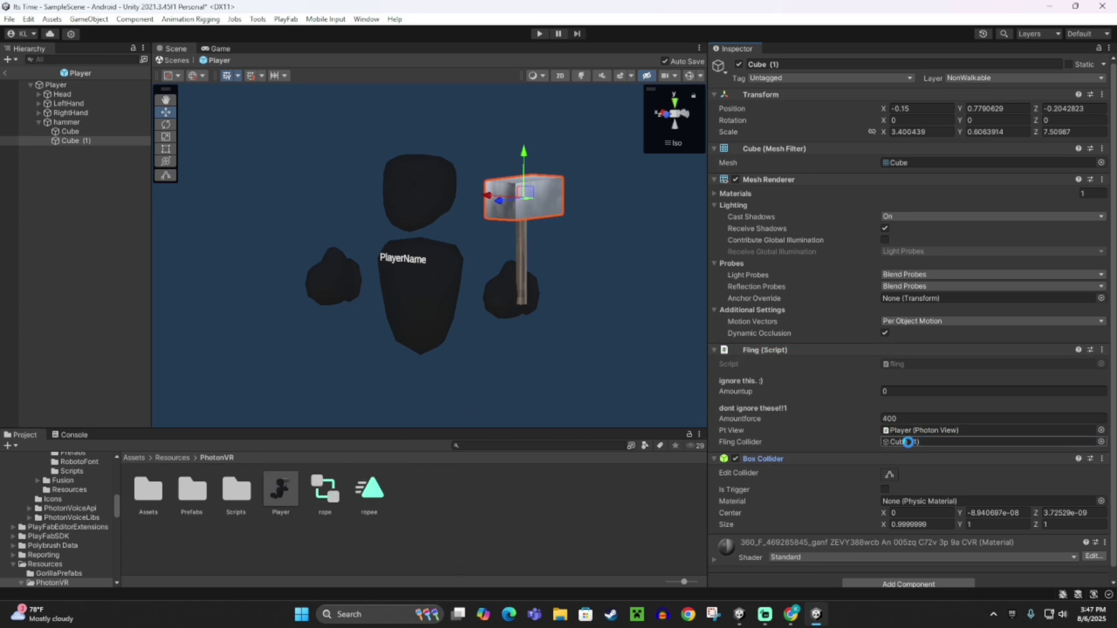
scroll(828, 282, down, 1)
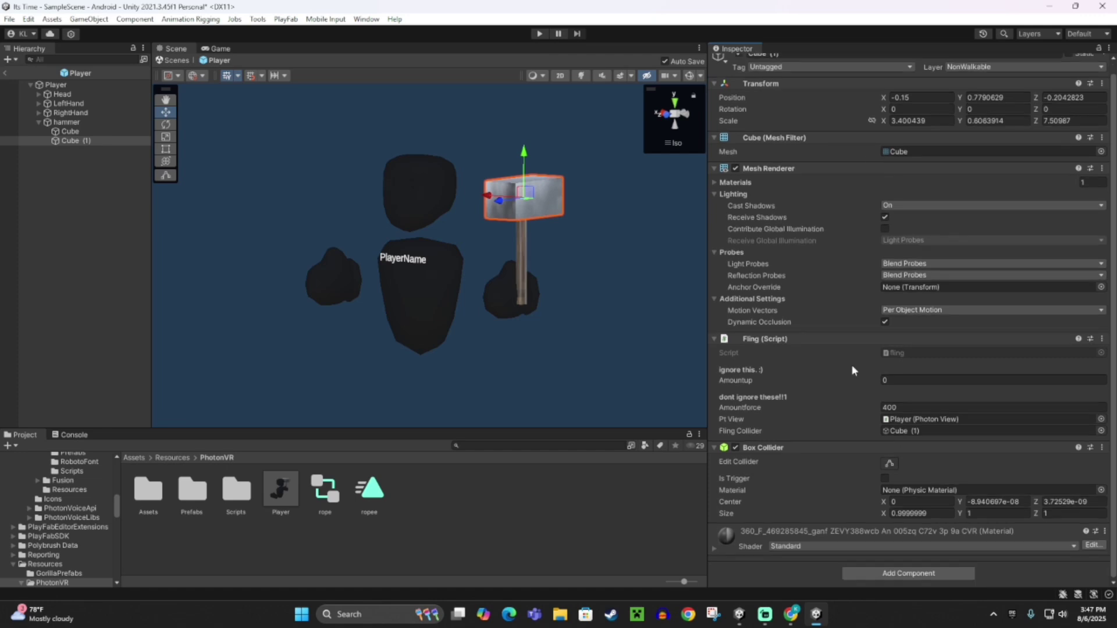
click(736, 168)
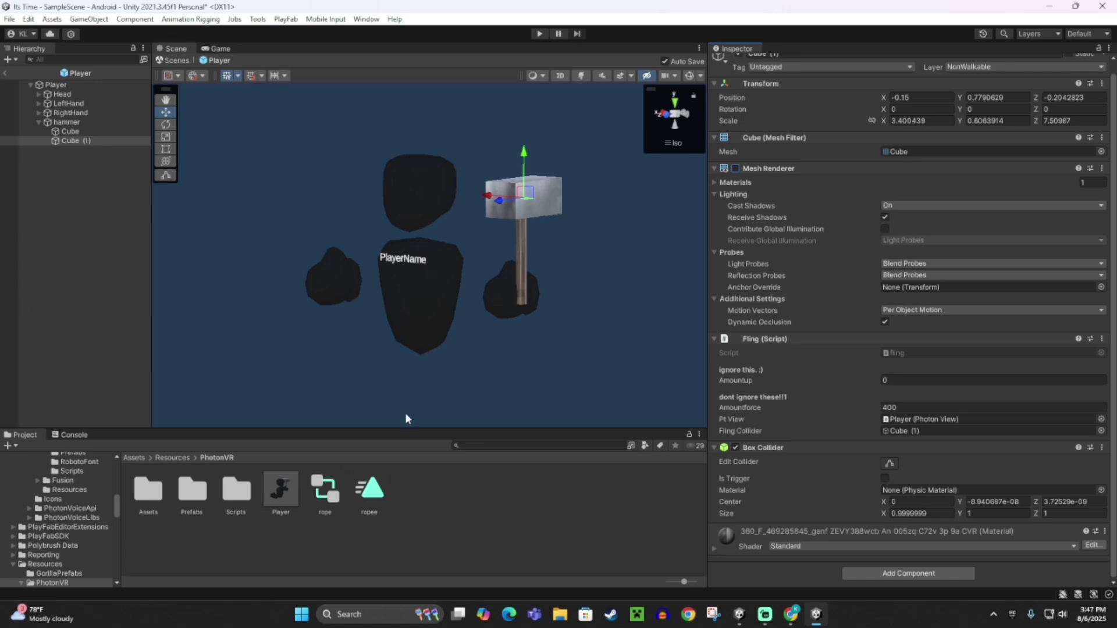
scroll(347, 296, up, 1)
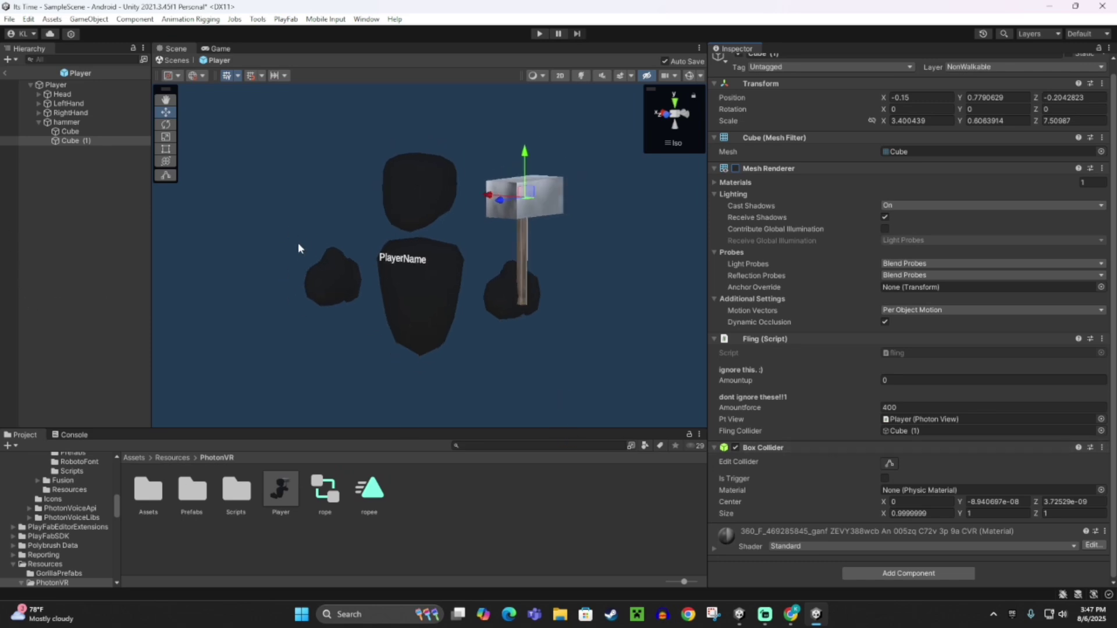
Step: Check the hammer, its head Cube and Cube (1) in the Hierarchy while orbiting the view
click(71, 132)
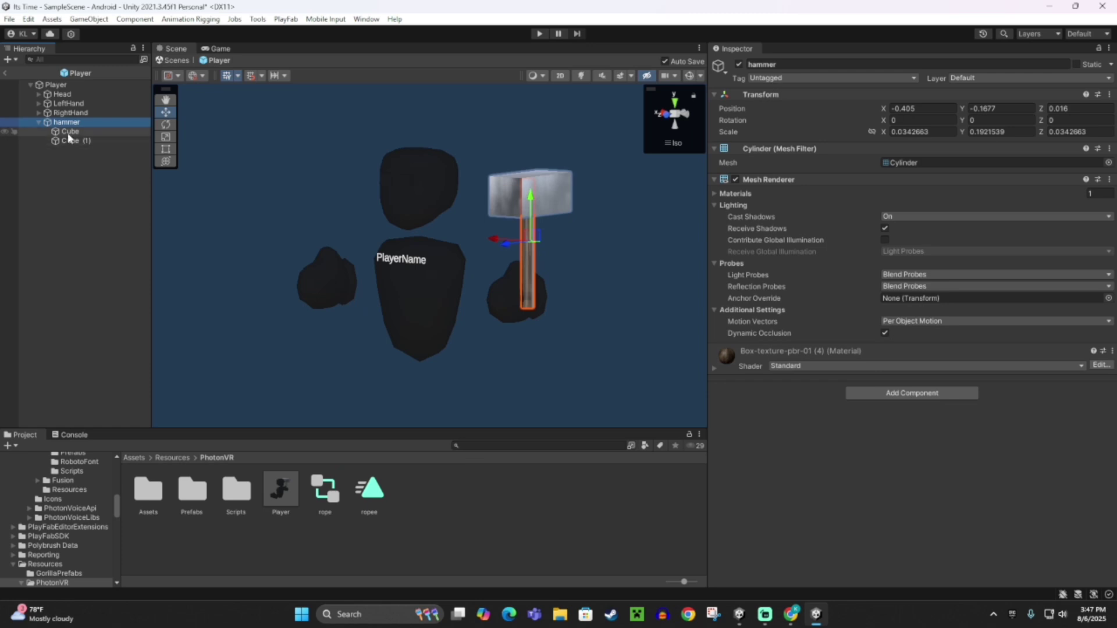
click(68, 132)
click(68, 132)
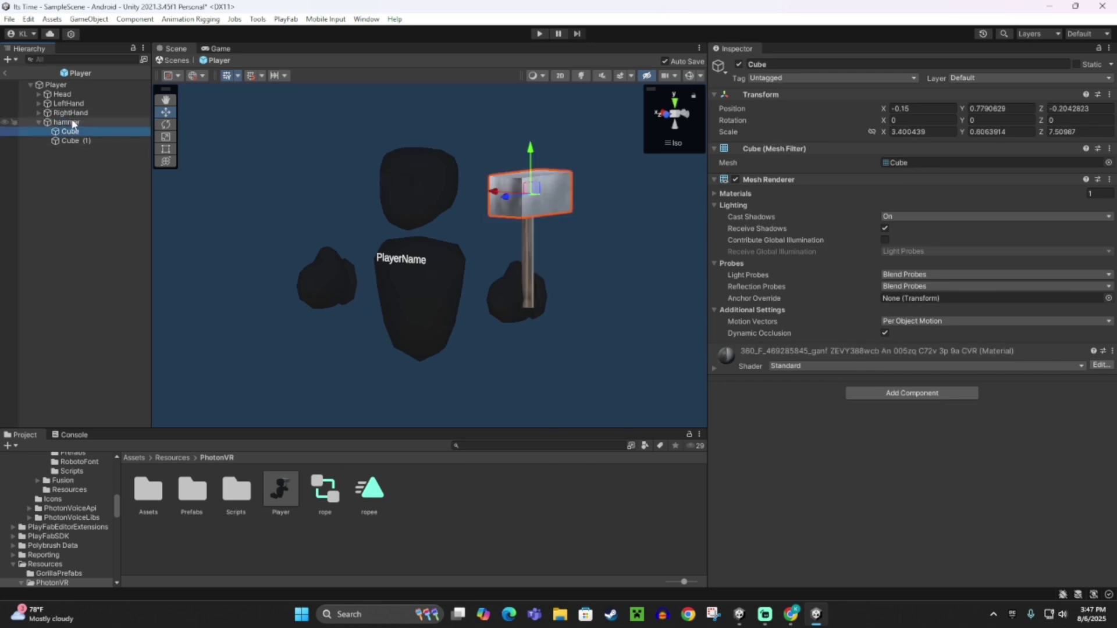
click(69, 123)
click(84, 143)
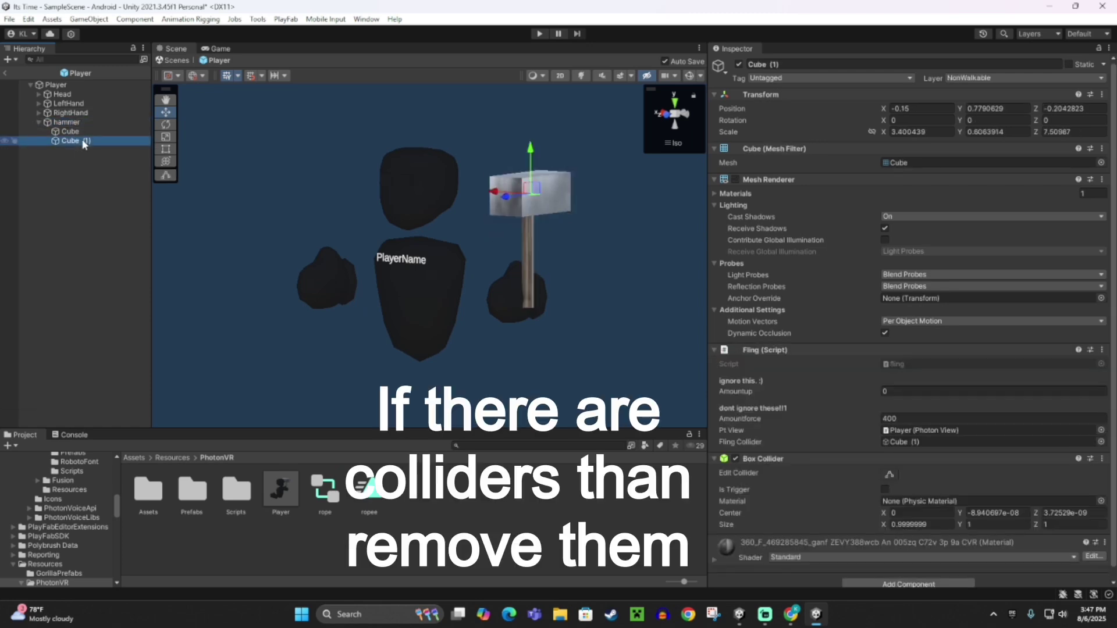
scroll(800, 351, down, 1)
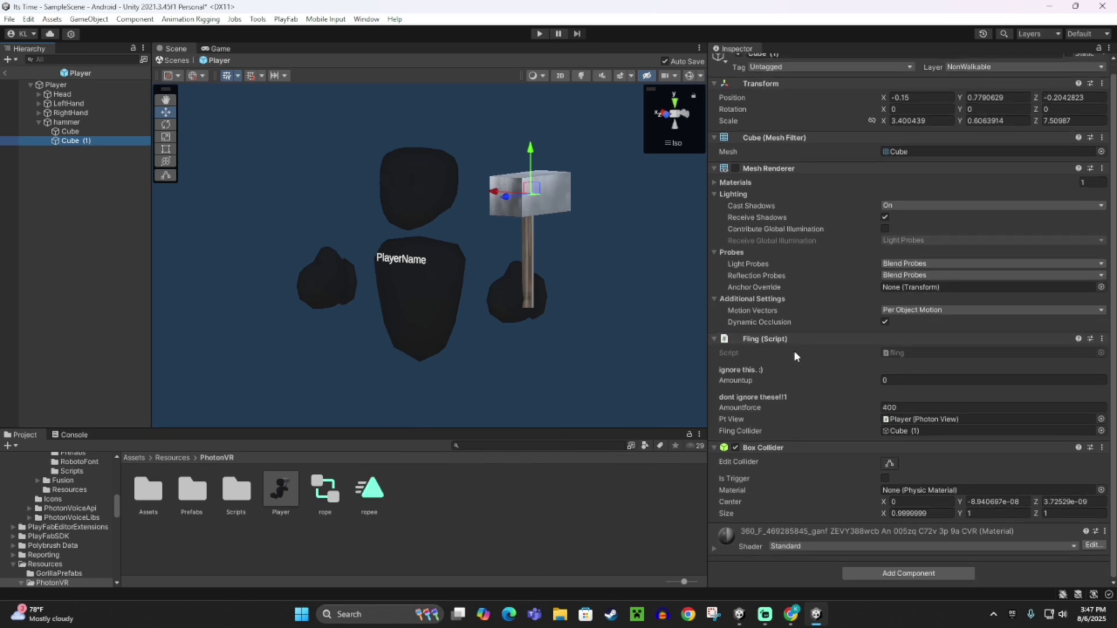
alt+drag(556, 317, 644, 308)
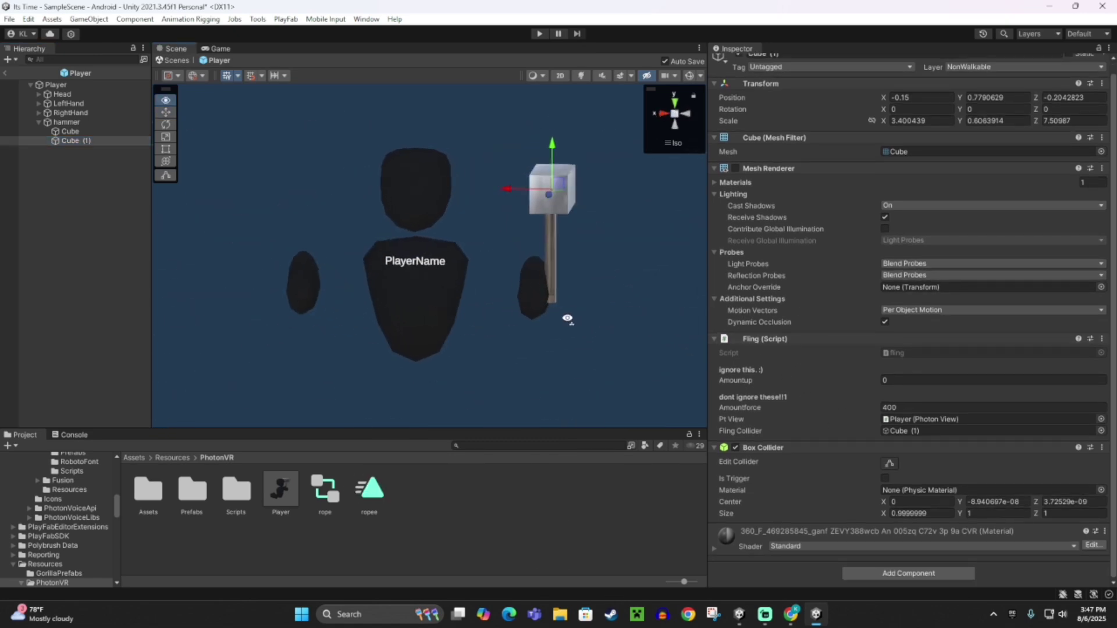
alt+drag(643, 308, 596, 349)
click(646, 299)
Step: Parent the hammer under RightHandCosmetics on RightHand, then bring Streamlabs Desktop to the front
click(38, 122)
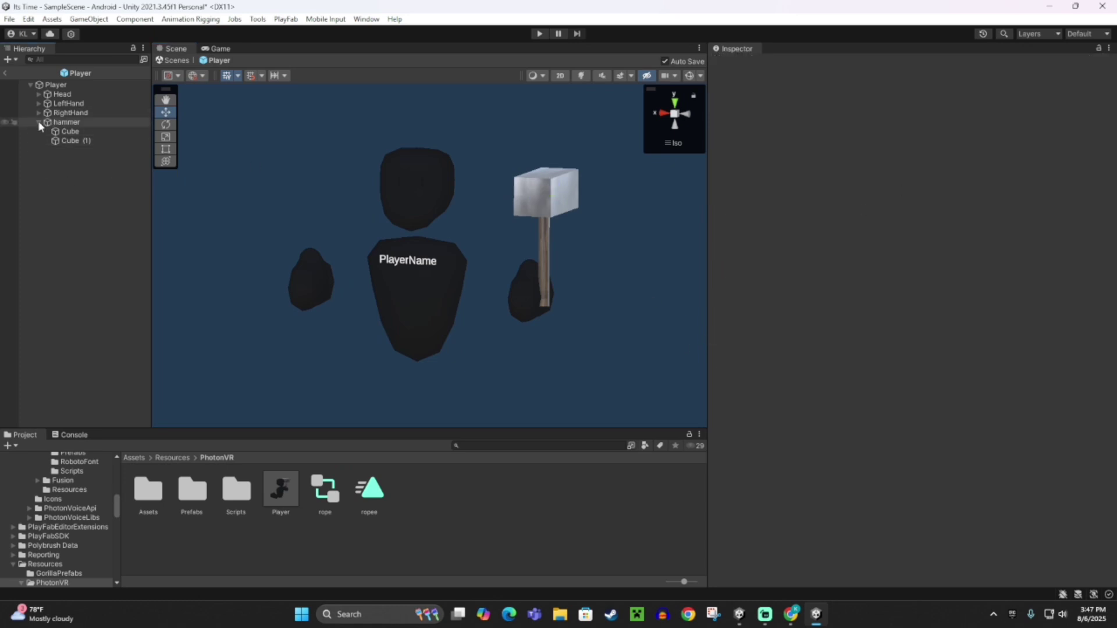
click(47, 131)
drag(79, 169, 91, 131)
click(100, 198)
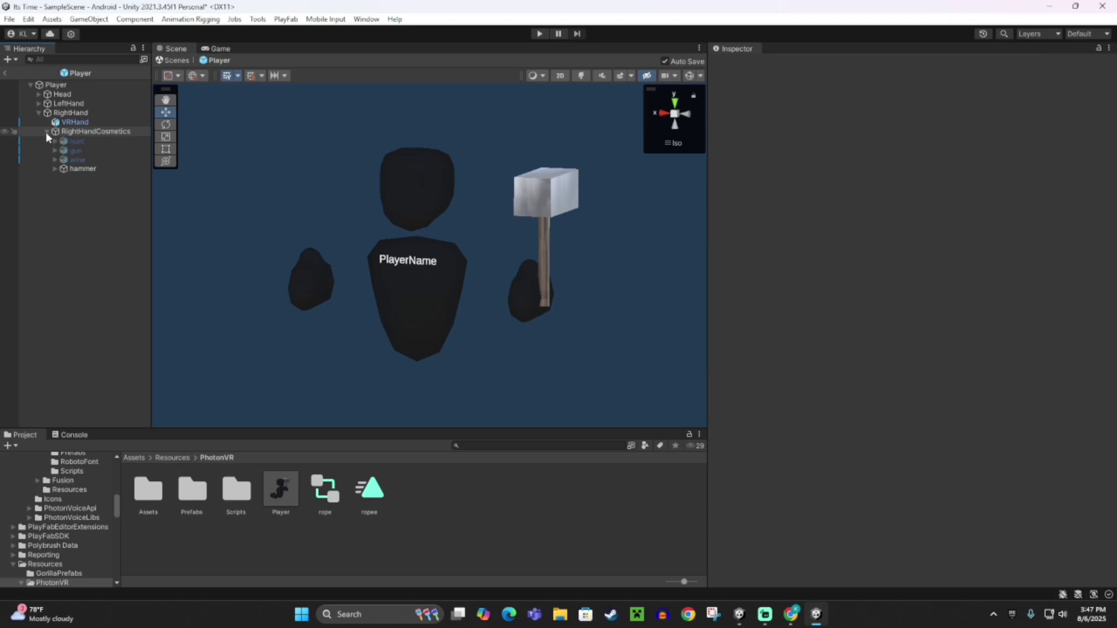
click(46, 131)
click(764, 614)
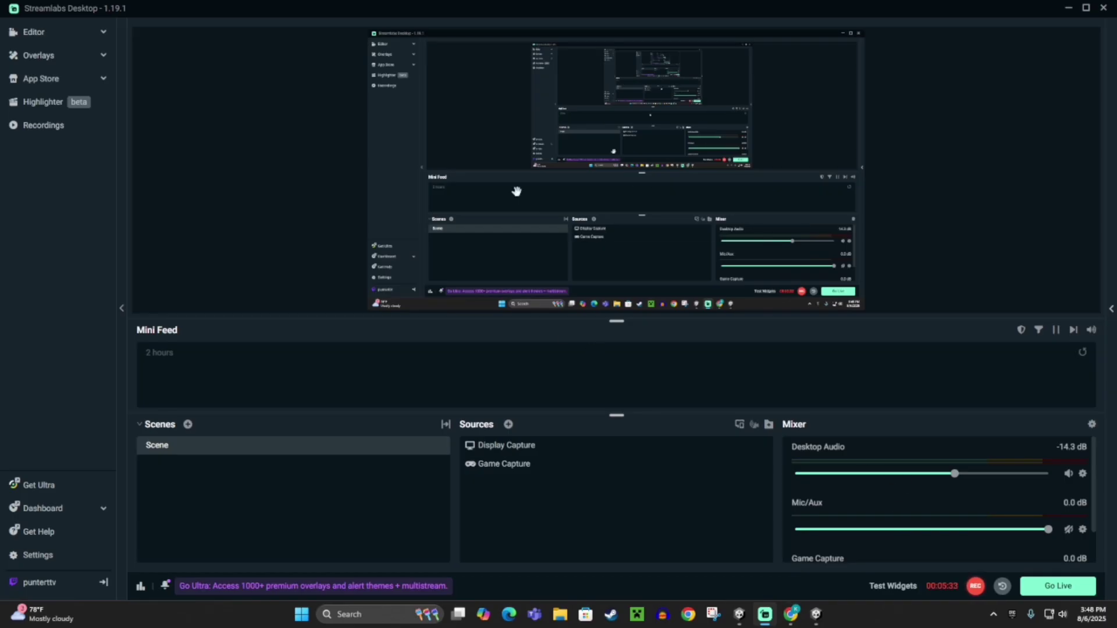